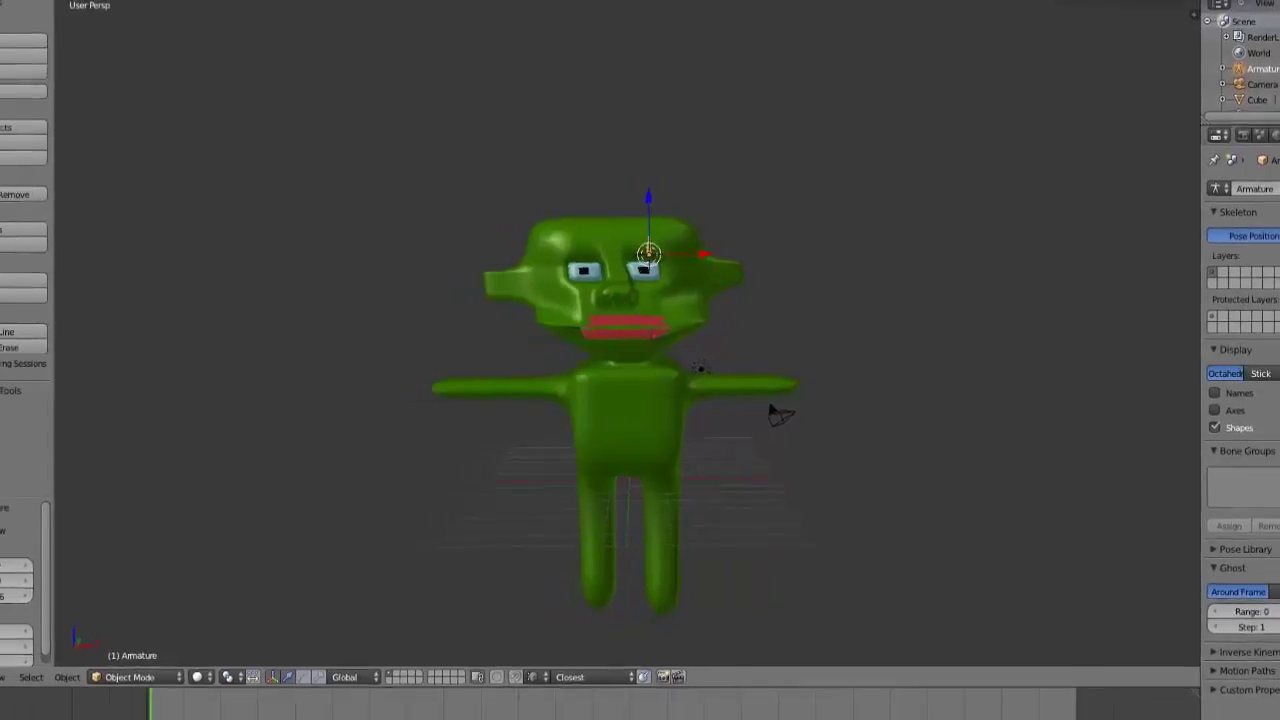
# Add an upright armature bone at the 3D cursor above the character's head
pyautogui.moveTo(640, 360); pyautogui.dragTo(600, 400, button='middle')
pyautogui.press('Tab')
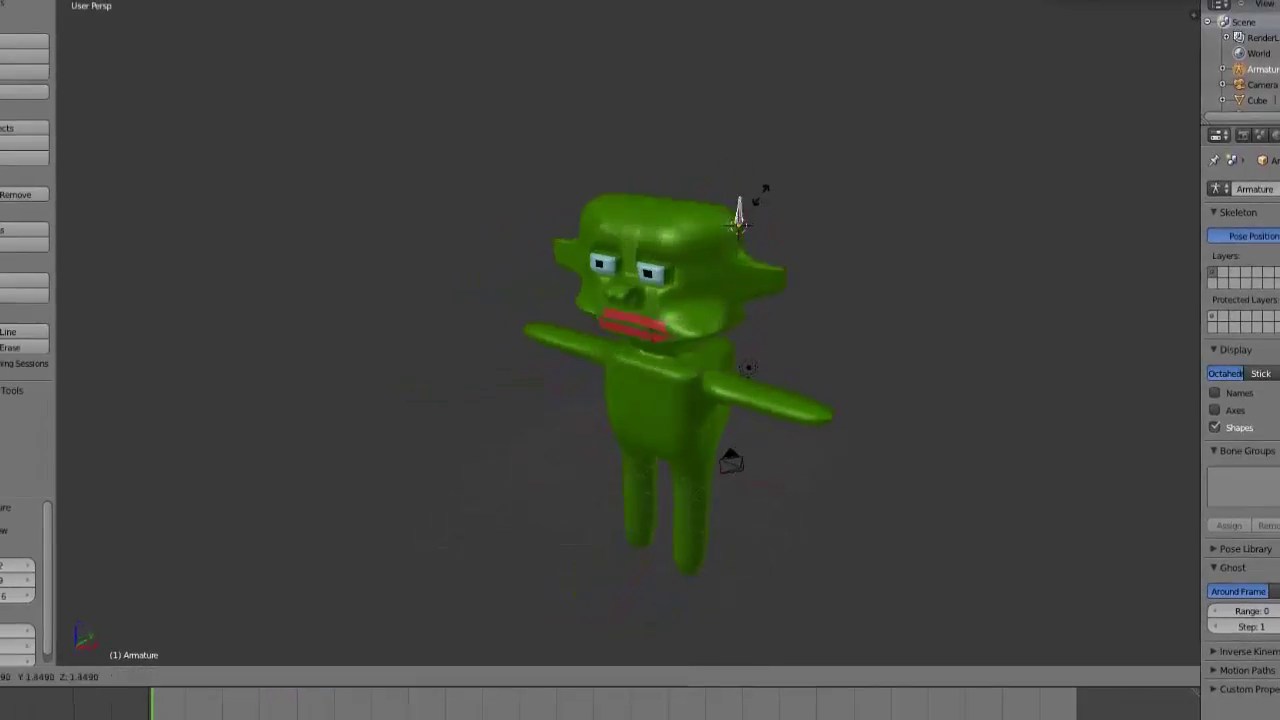
pyautogui.press('e')
pyautogui.click(850, 122)
pyautogui.press('Tab')
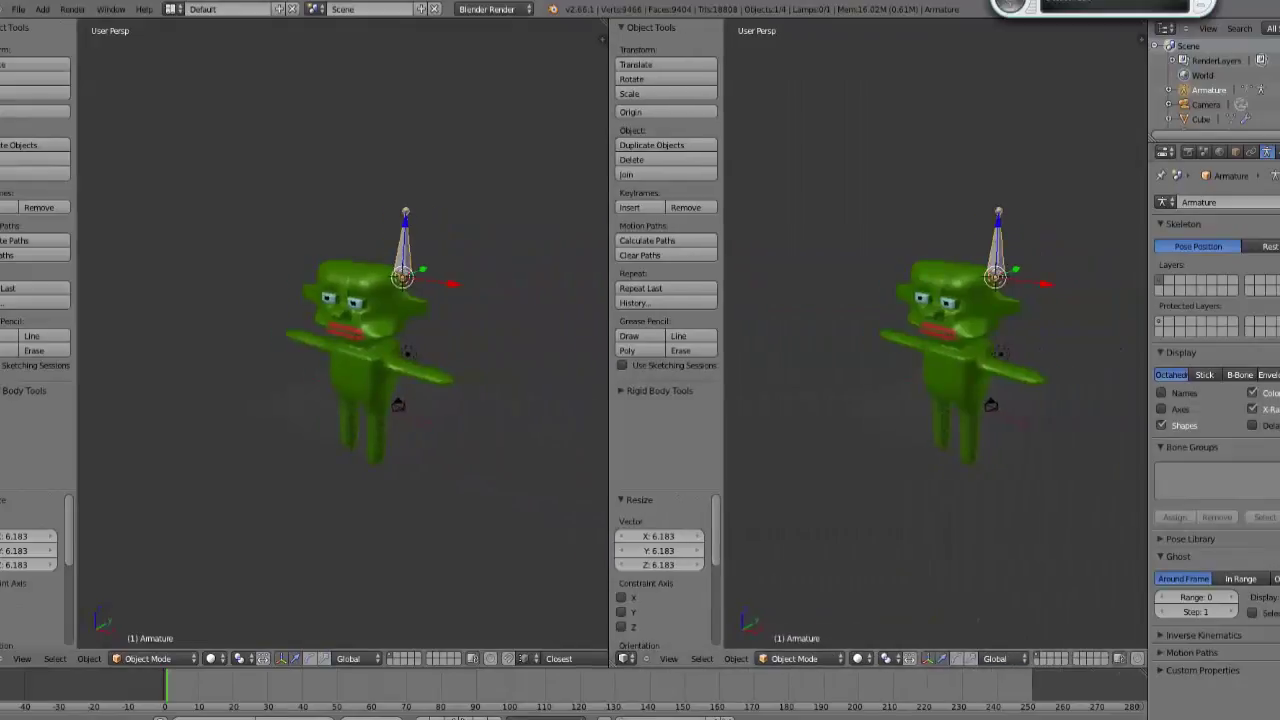
# Hide the tool shelves and show a side view on the right and a front view on the left
pyautogui.press('t')
pyautogui.press('t')
pyautogui.press('KP_3')
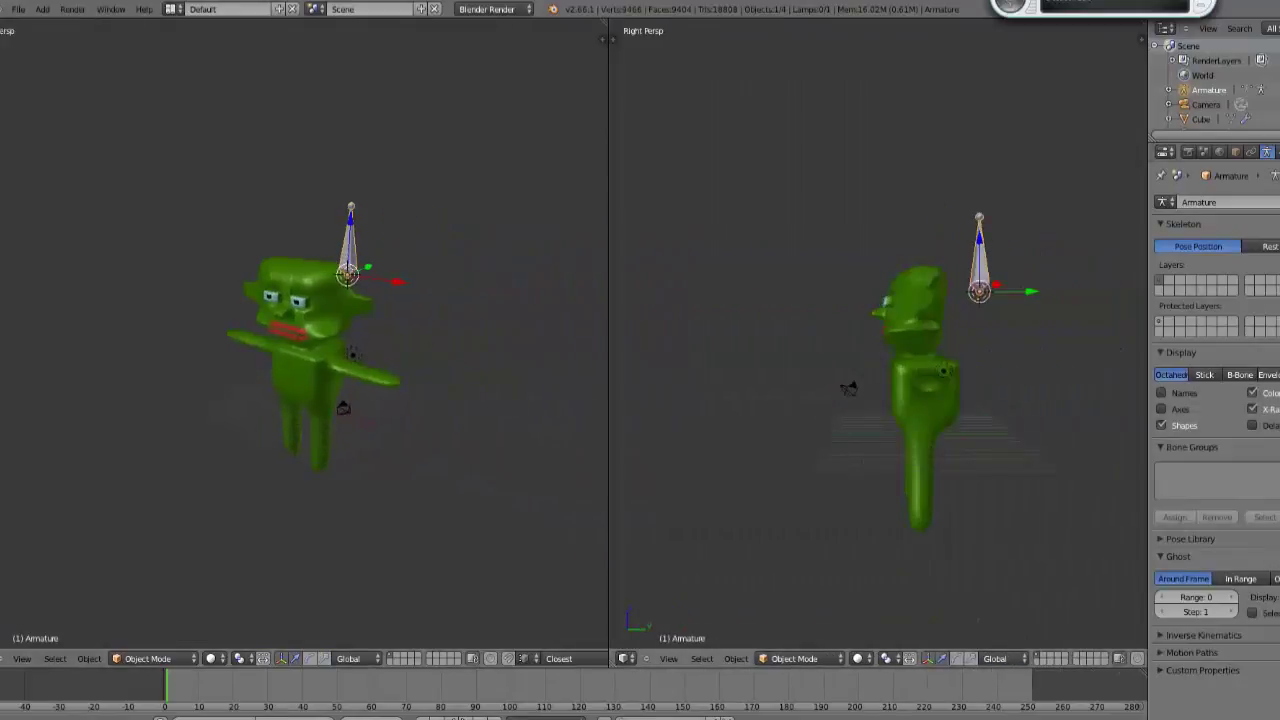
pyautogui.press('KP_1')
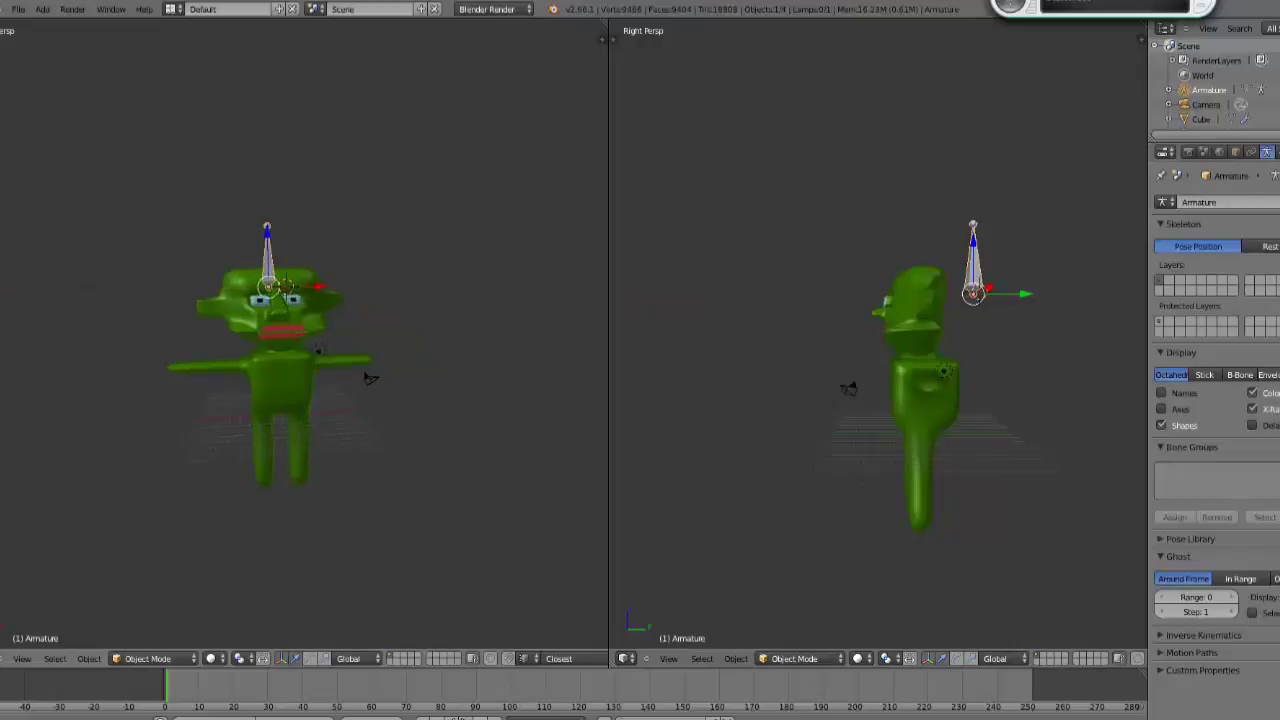
pyautogui.moveTo(370, 378); pyautogui.dragTo(327, 349, button='middle')
# Move the bone along Y, then down along Z into the torso
pyautogui.press('g')
pyautogui.press('y')
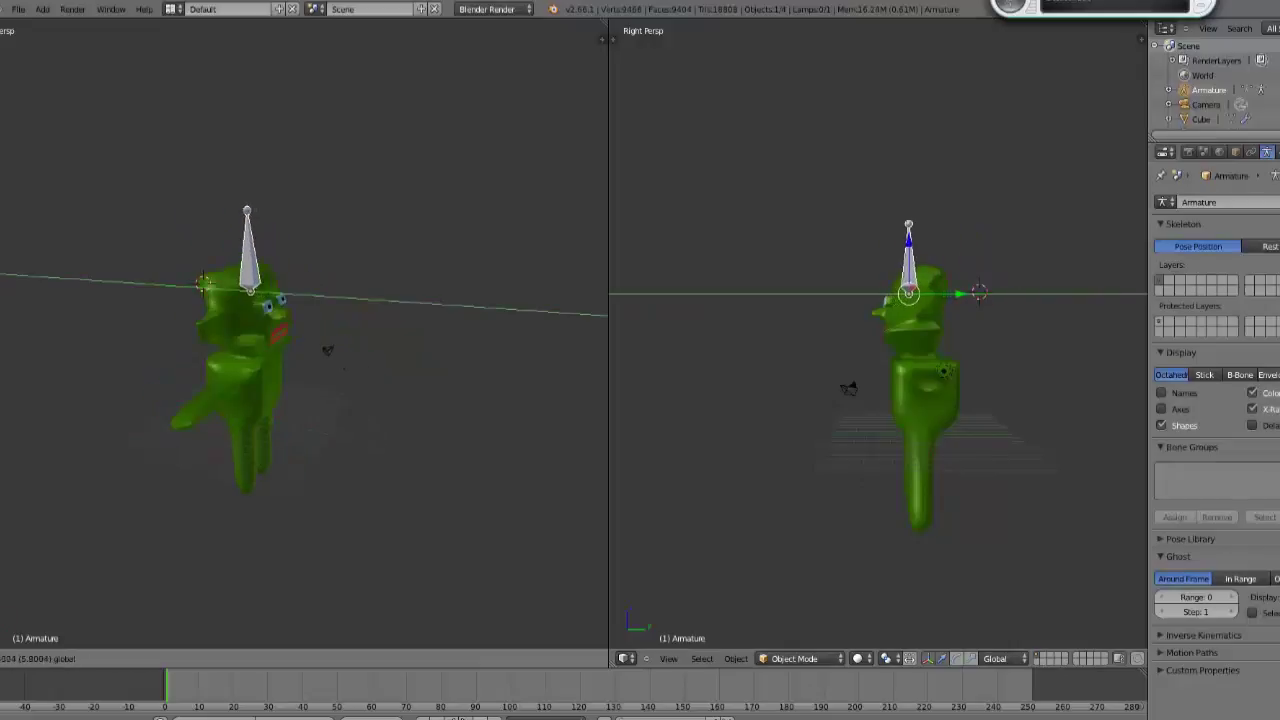
pyautogui.press('Return')
pyautogui.press('g')
pyautogui.press('z')
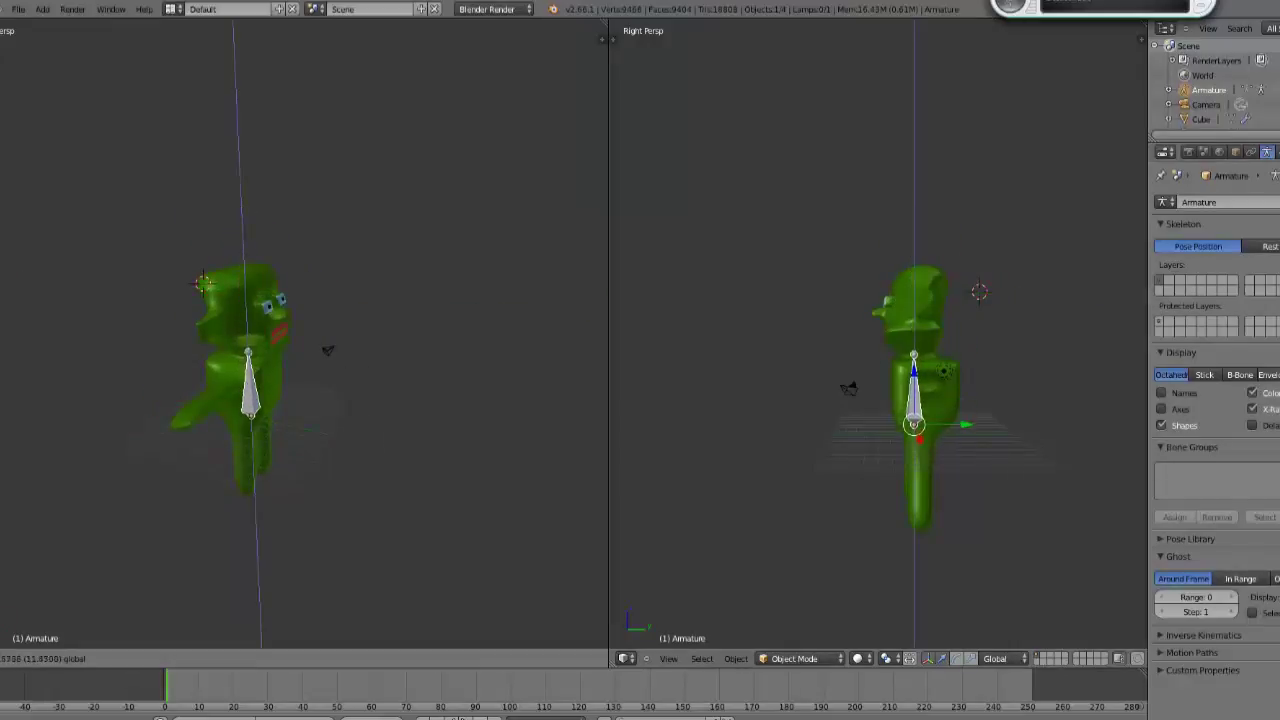
pyautogui.press('Return')
# Slide the bone along X to centre it in the torso
pyautogui.moveTo(341, 357); pyautogui.dragTo(359, 364, button='middle')
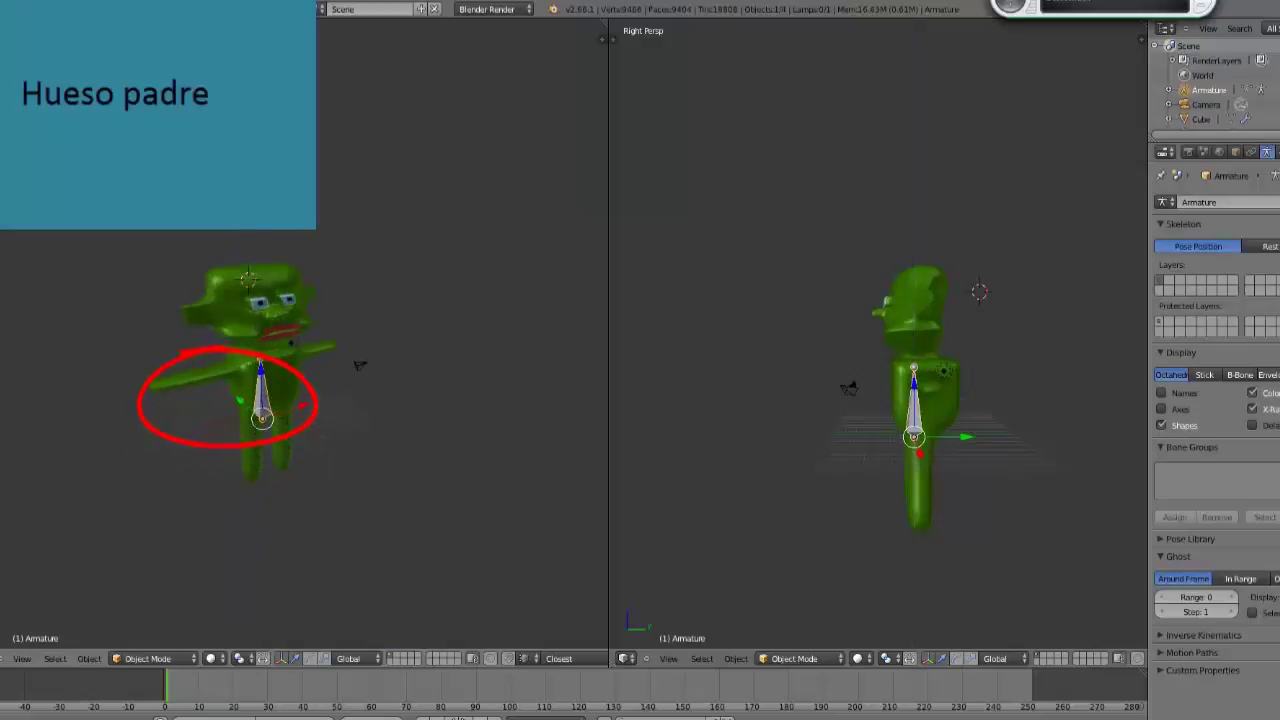
pyautogui.press('g')
pyautogui.press('x')
pyautogui.click(358, 365)
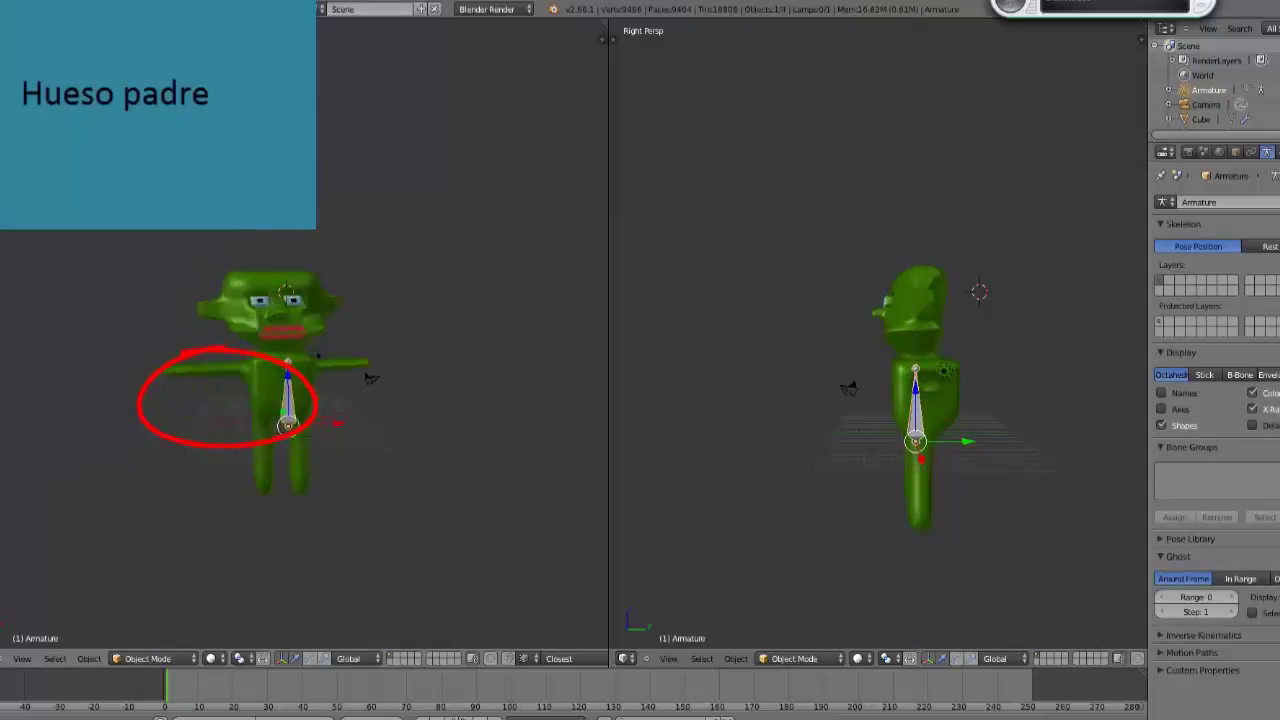
pyautogui.moveTo(360, 366); pyautogui.dragTo(386, 386, button='middle')
pyautogui.scroll(3, 432, 410)
# Shrink the torso bone slightly, raise it a little, and return to front view
pyautogui.press('s')
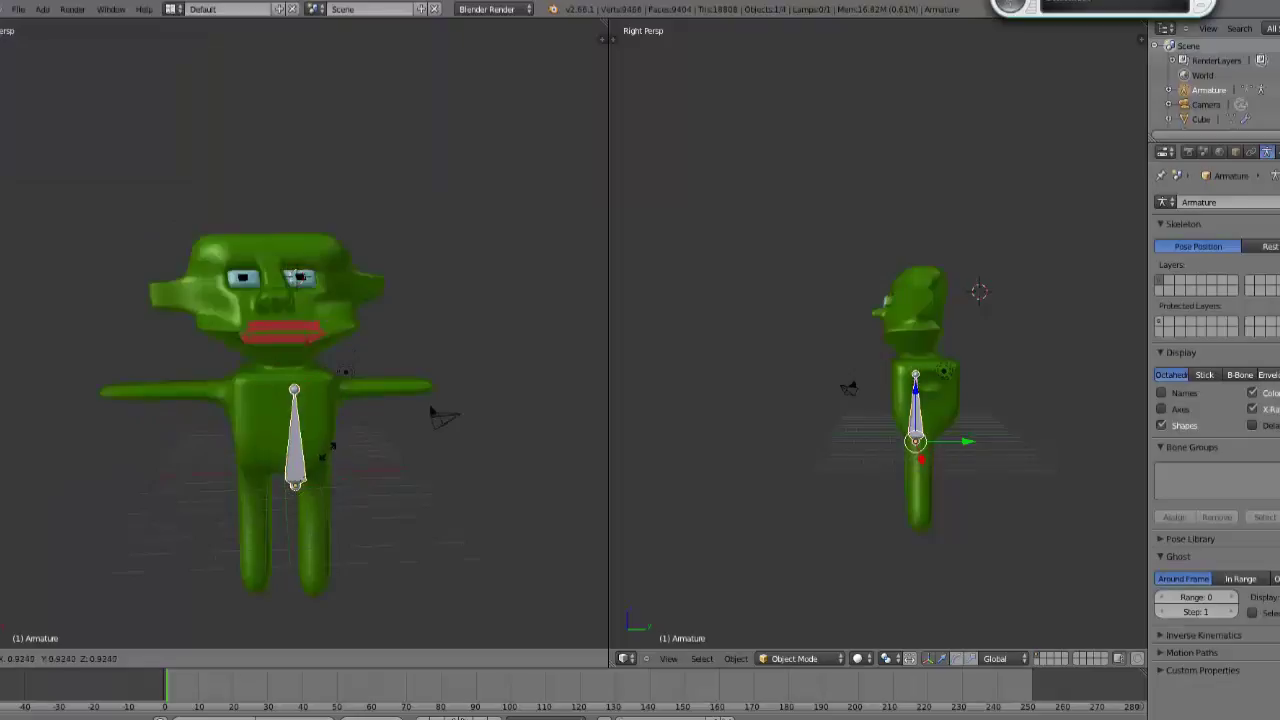
pyautogui.click(432, 410)
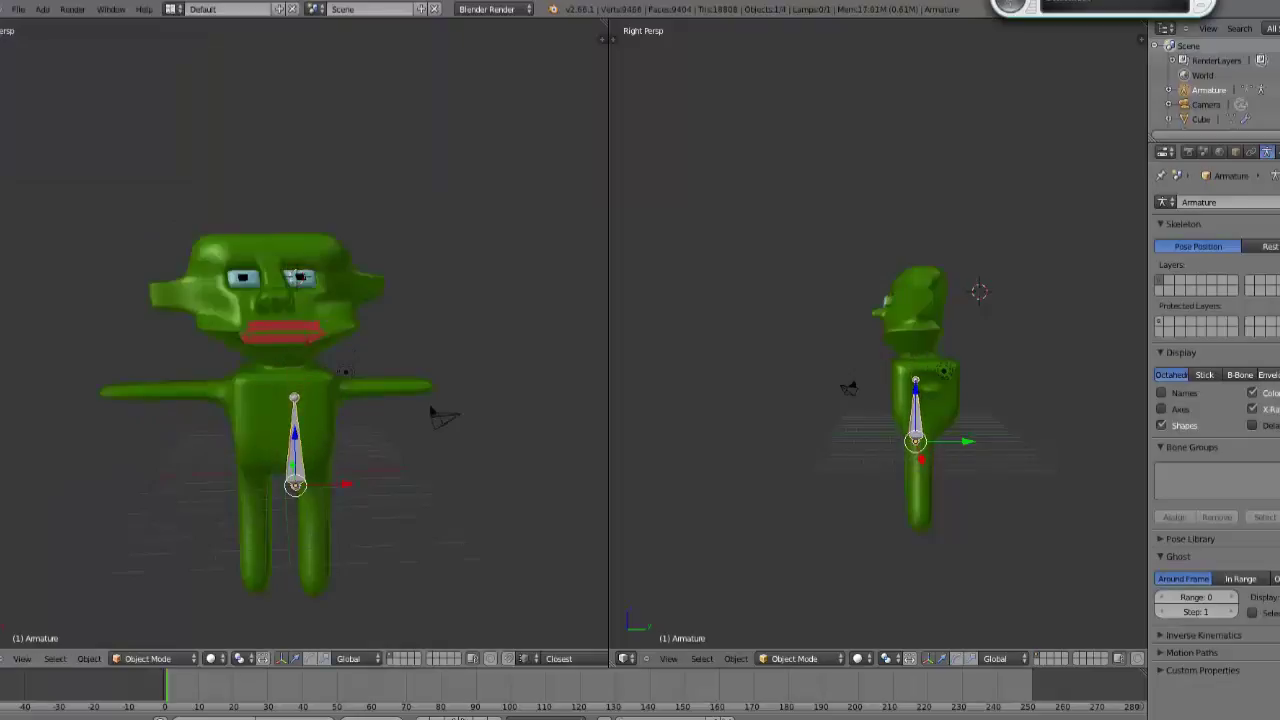
pyautogui.press('g')
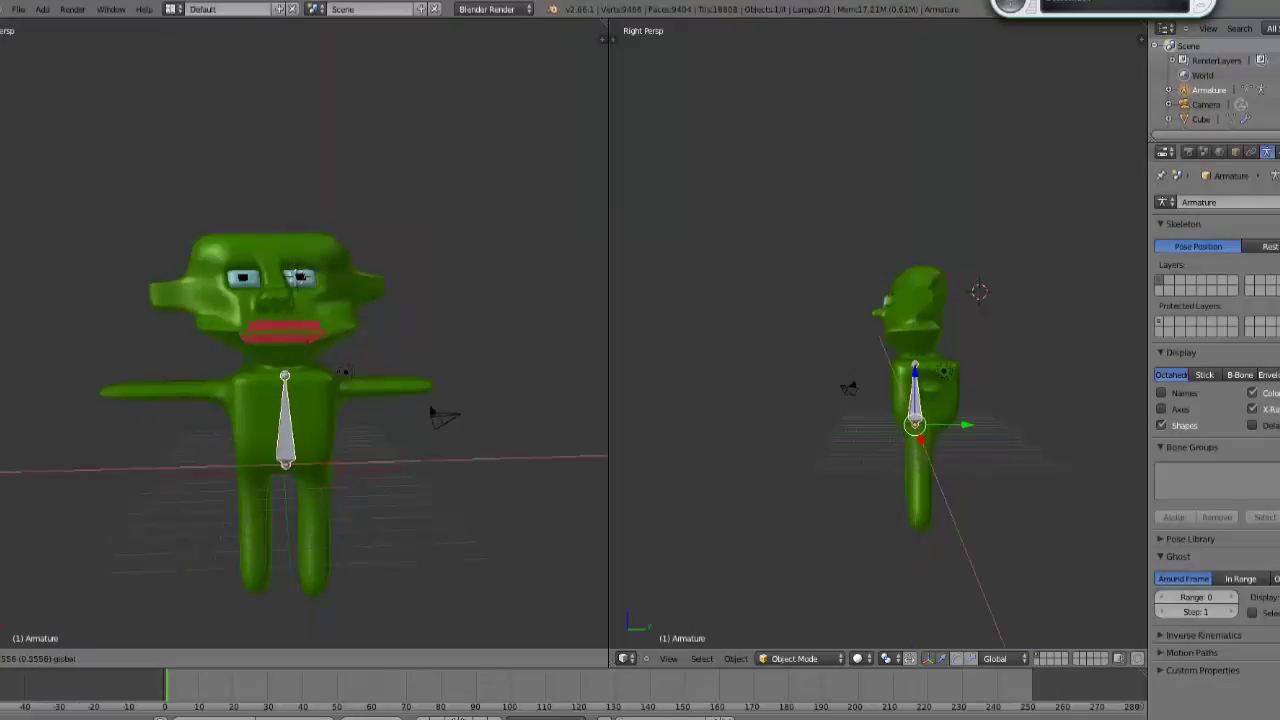
pyautogui.press('Return')
pyautogui.moveTo(300, 350); pyautogui.dragTo(420, 380, button='middle')
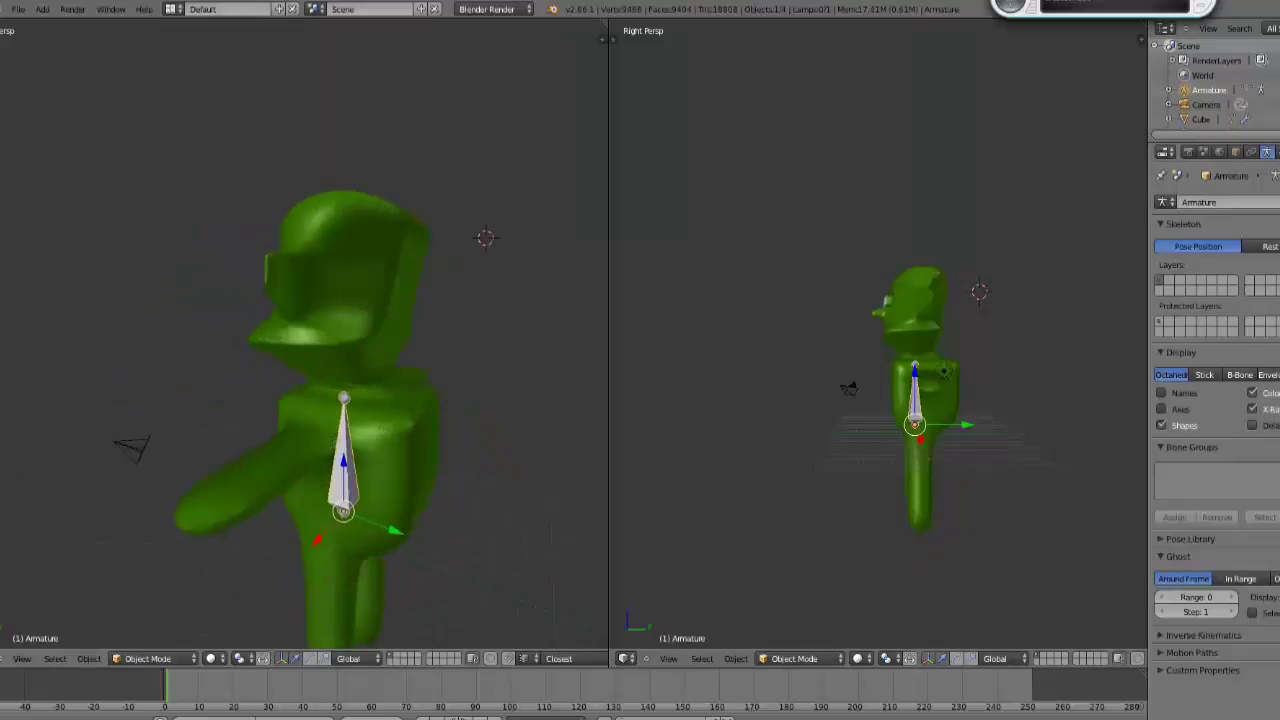
pyautogui.press('KP_1')
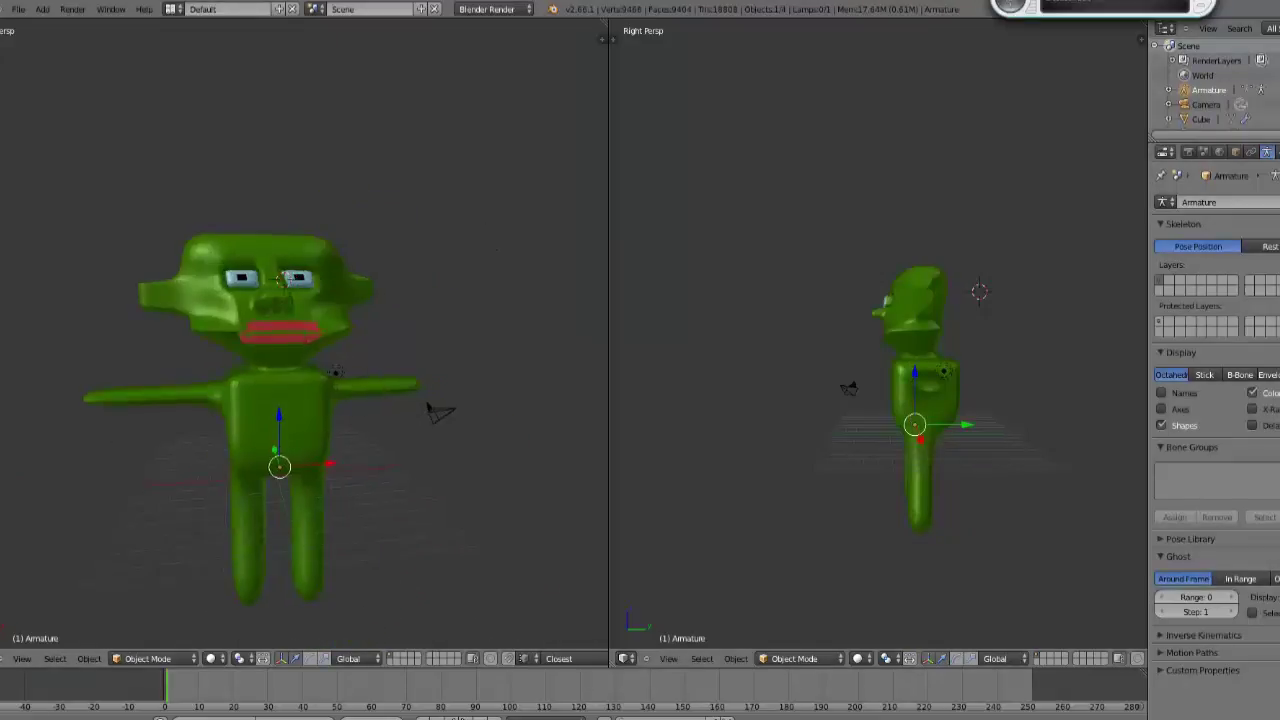
# Enable X-Ray in the Armature Display panel so the bone shows through the mesh
pyautogui.click(1251, 408)
pyautogui.scroll(2, 304, 335)
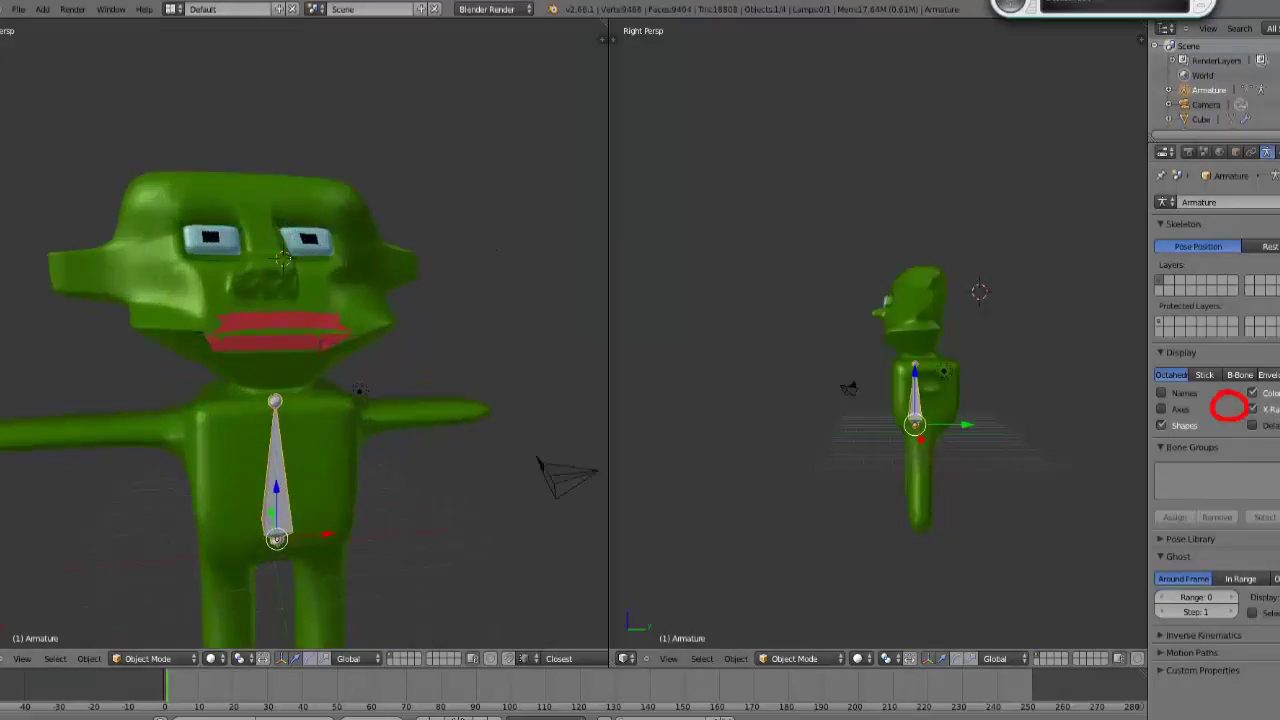
pyautogui.scroll(2, 304, 335)
pyautogui.scroll(-3, 304, 335)
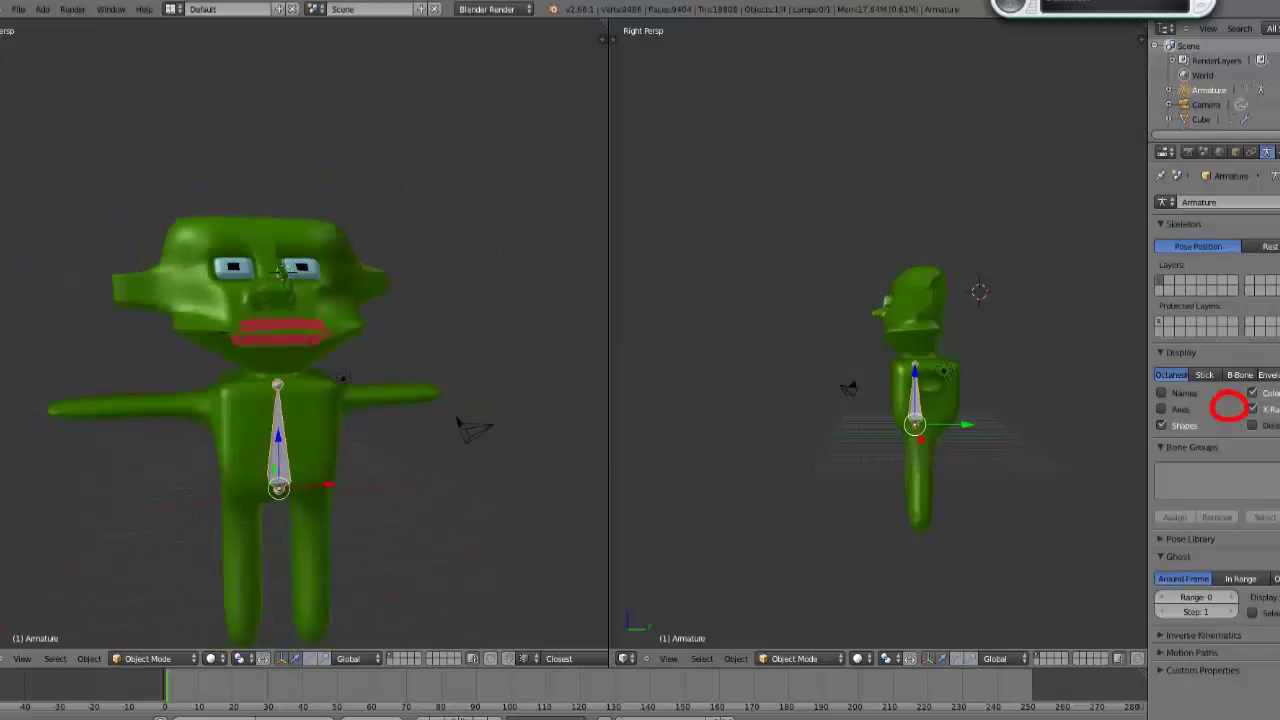
pyautogui.scroll(2, 304, 335)
pyautogui.moveTo(304, 335)
pyautogui.mouseDown(button='middle')
pyautogui.moveTo(340, 300)
pyautogui.moveTo(320, 320)
pyautogui.mouseUp(button='middle')
pyautogui.scroll(1, 340, 205)
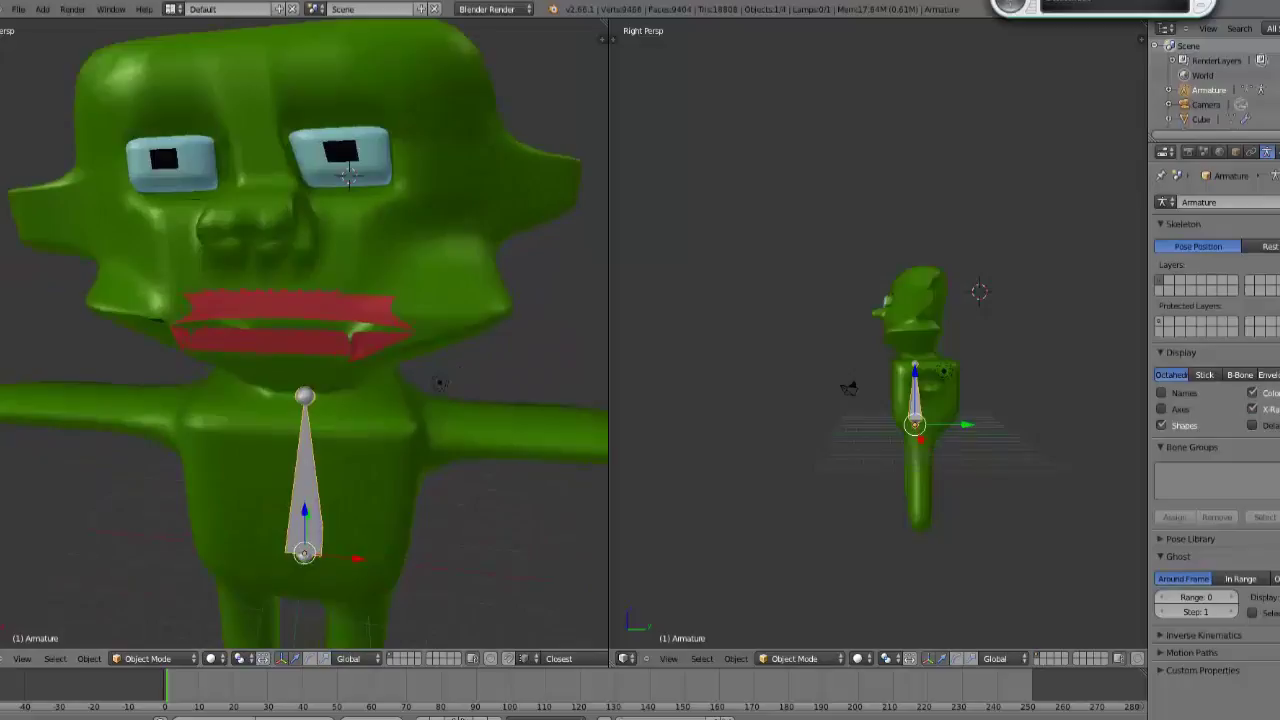
pyautogui.moveTo(347, 175); pyautogui.dragTo(320, 225, button='middle')
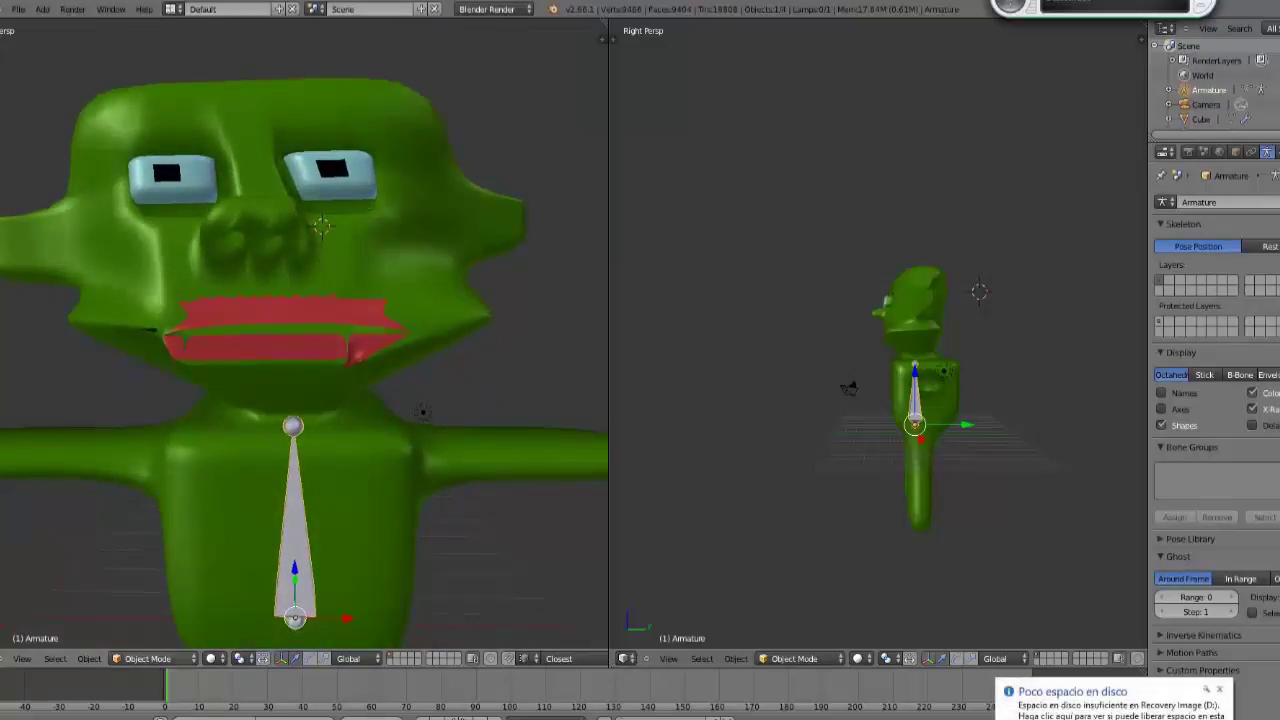
# Select the torso bone in Edit Mode and extrude a right shoulder bone along X
pyautogui.click(147, 658)
pyautogui.click(150, 609)
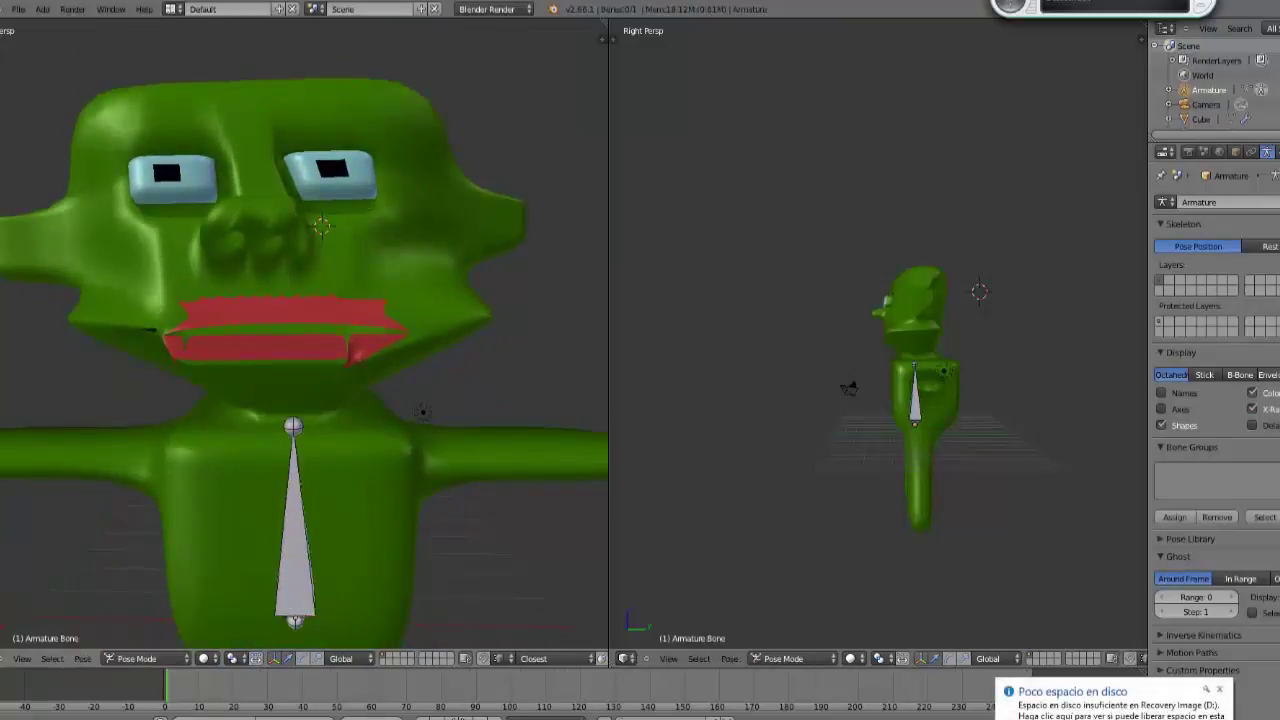
pyautogui.press('a')
pyautogui.click(147, 658)
pyautogui.click(150, 623)
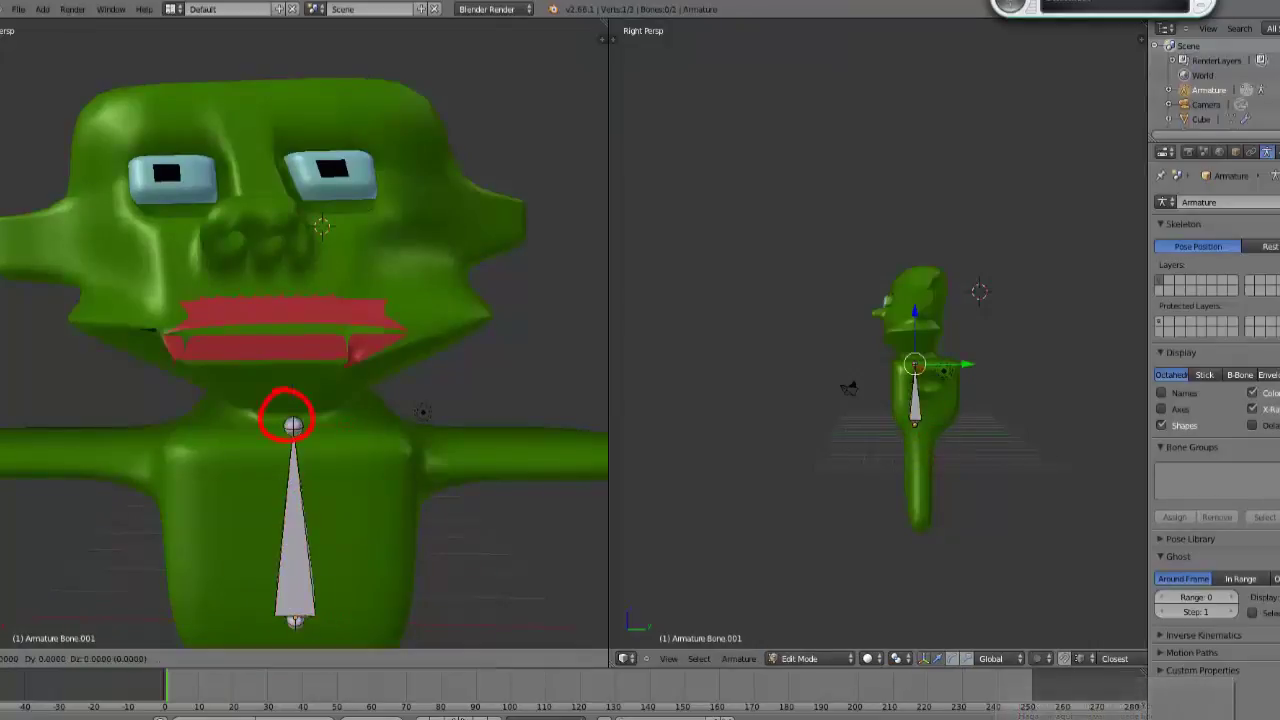
pyautogui.press('e')
pyautogui.press('x')
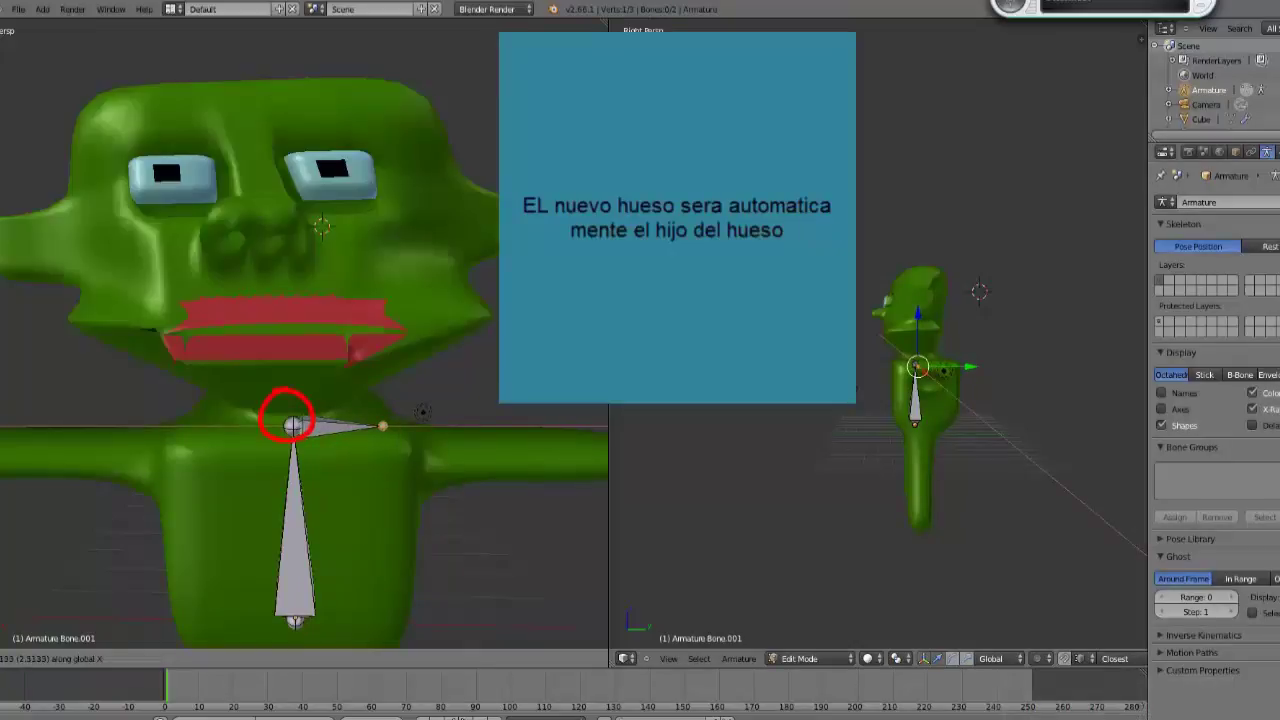
pyautogui.press('Return')
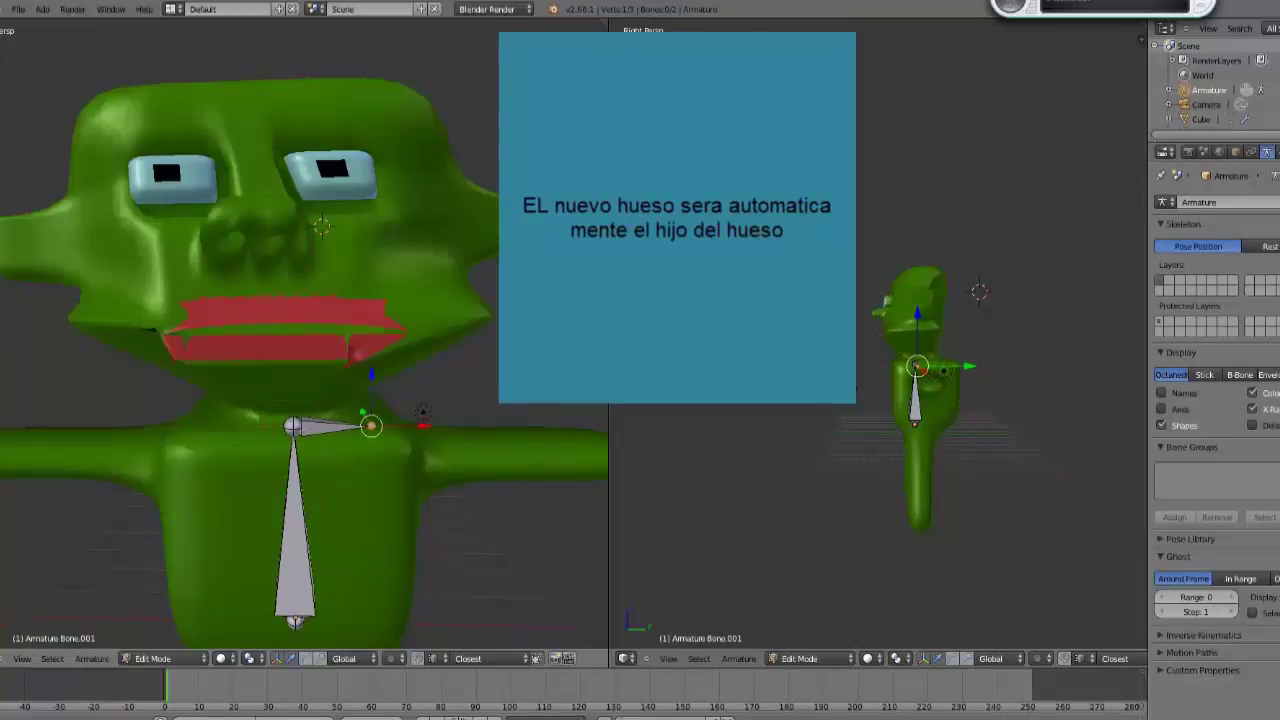
# Extrude a left shoulder bone from the same top joint, then select the right one for Alt+P
pyautogui.rightClick(291, 426)
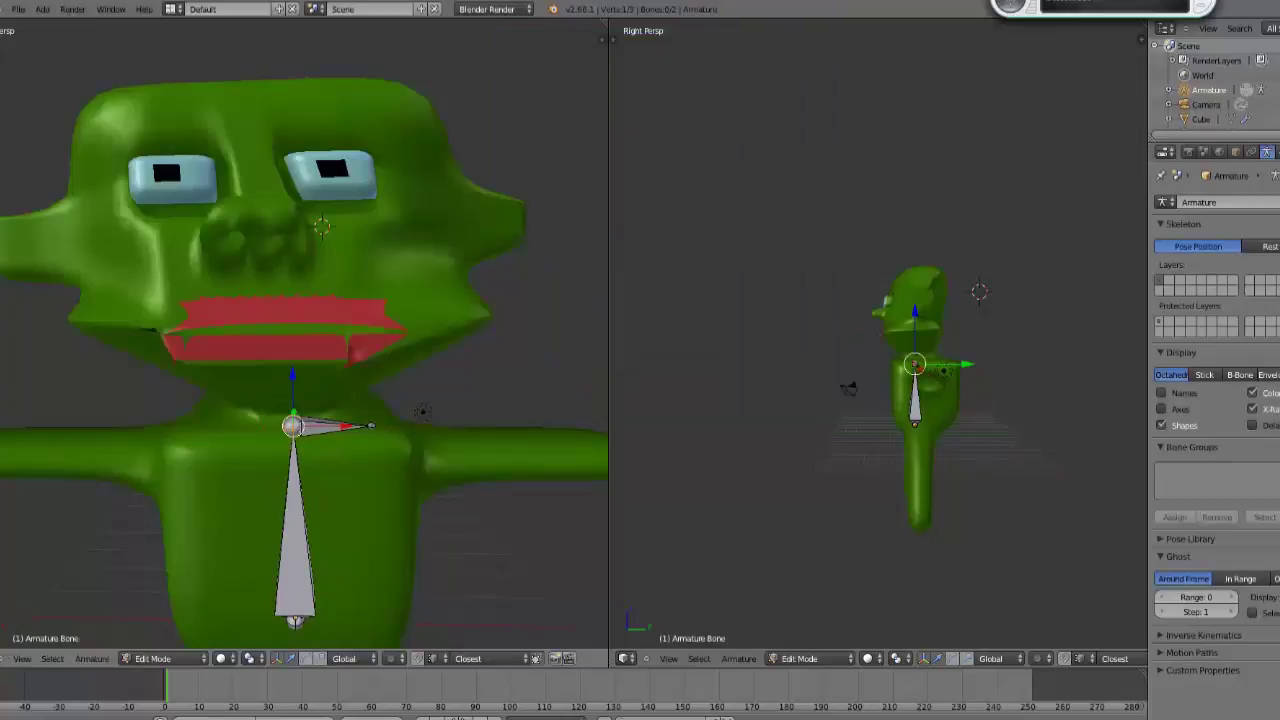
pyautogui.press('e')
pyautogui.press('x')
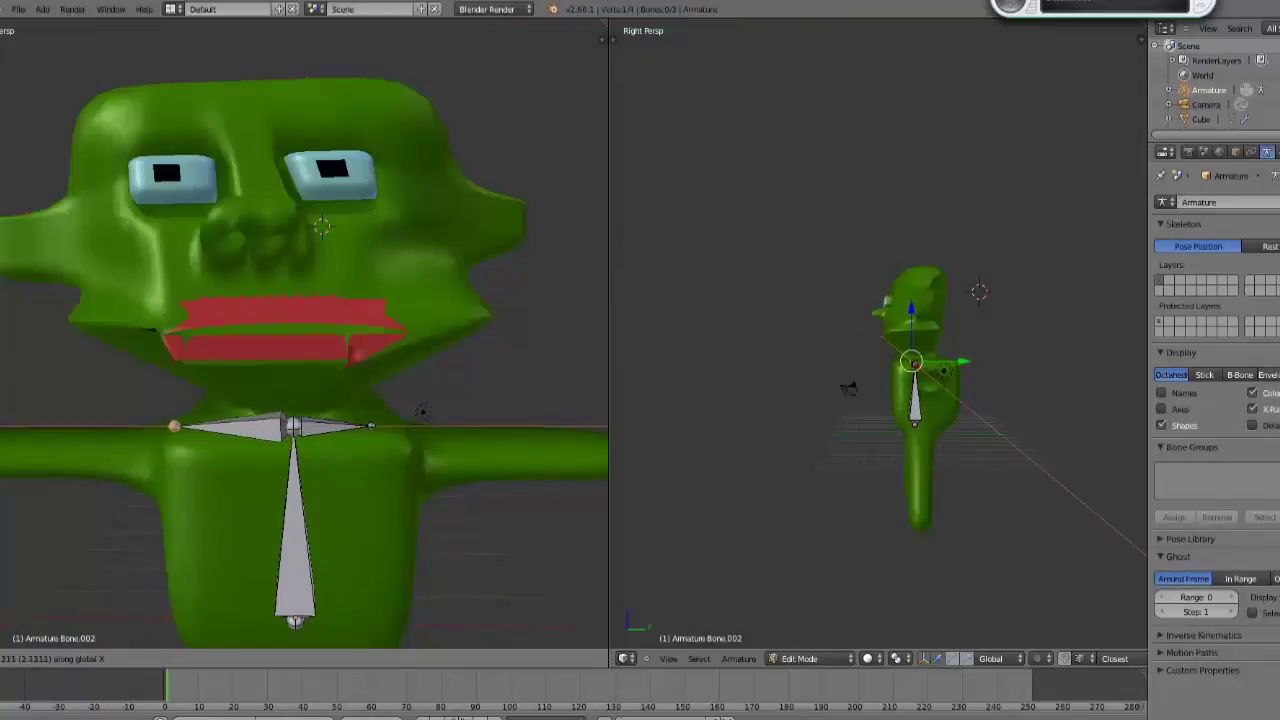
pyautogui.press('Return')
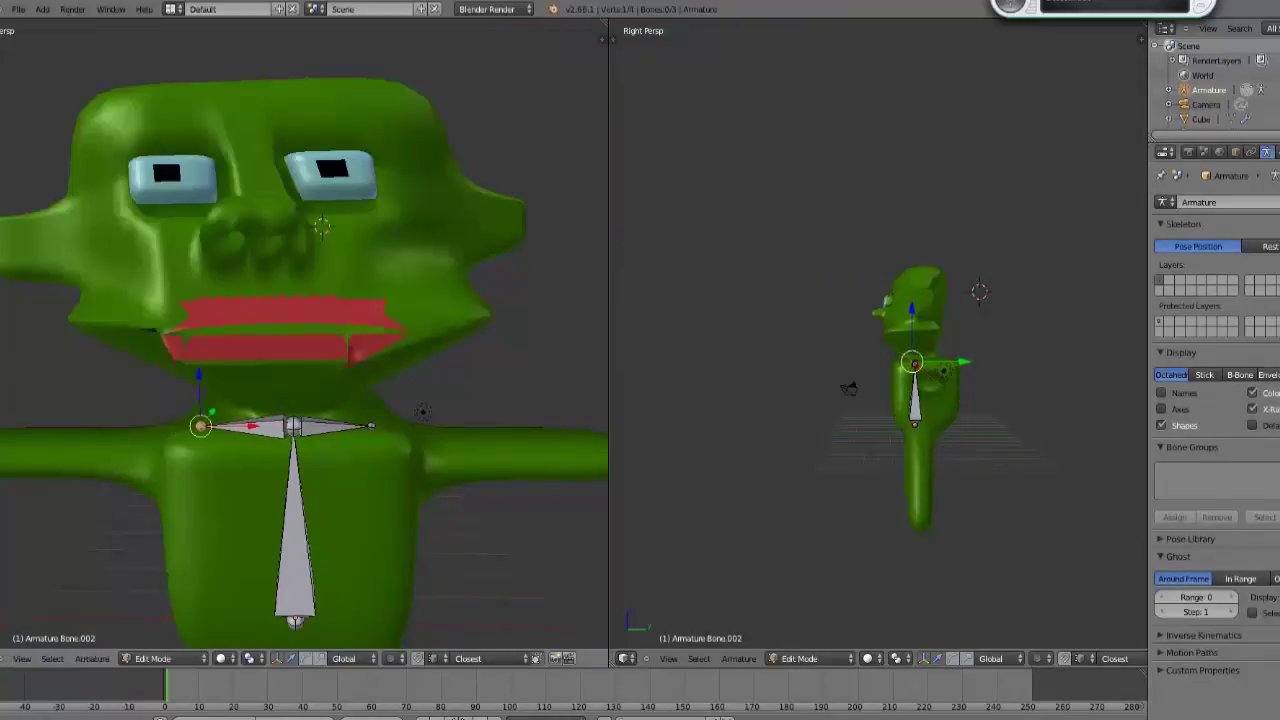
pyautogui.rightClick(330, 426)
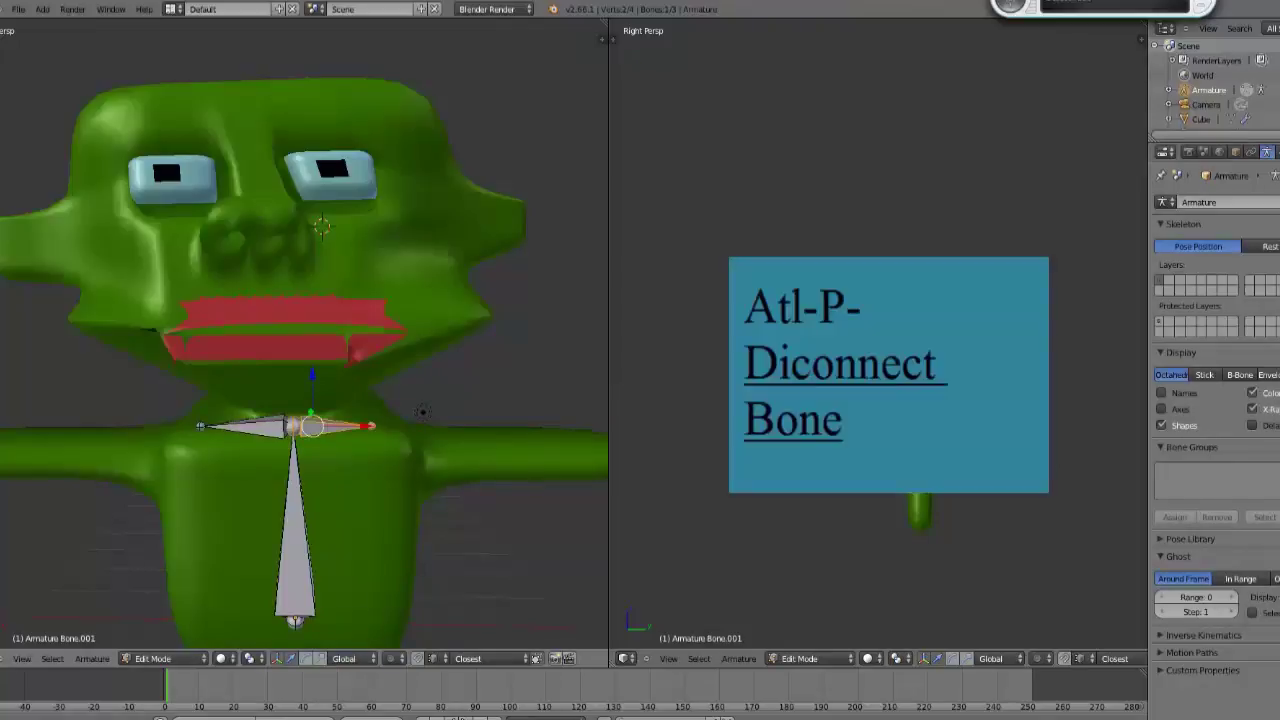
pyautogui.hotkey('alt', 'p')
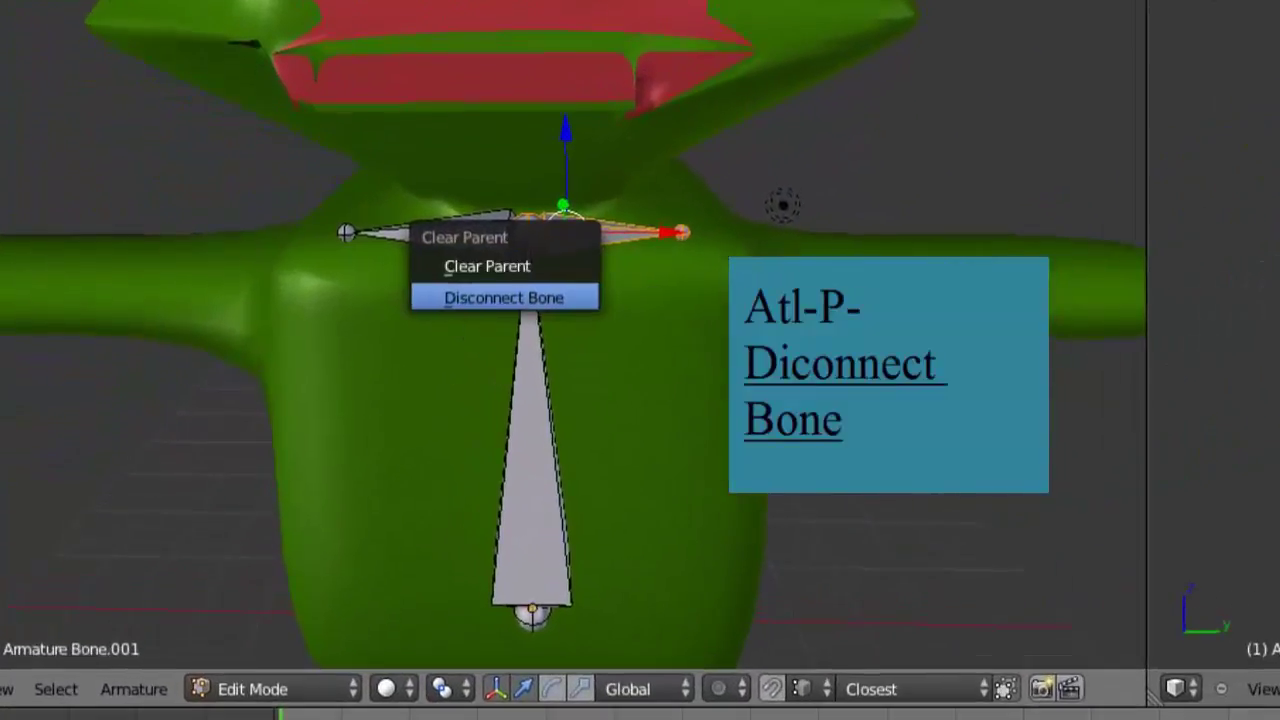
# Disconnect the right shoulder bone from its parent and raise it slightly
pyautogui.click(466, 295)
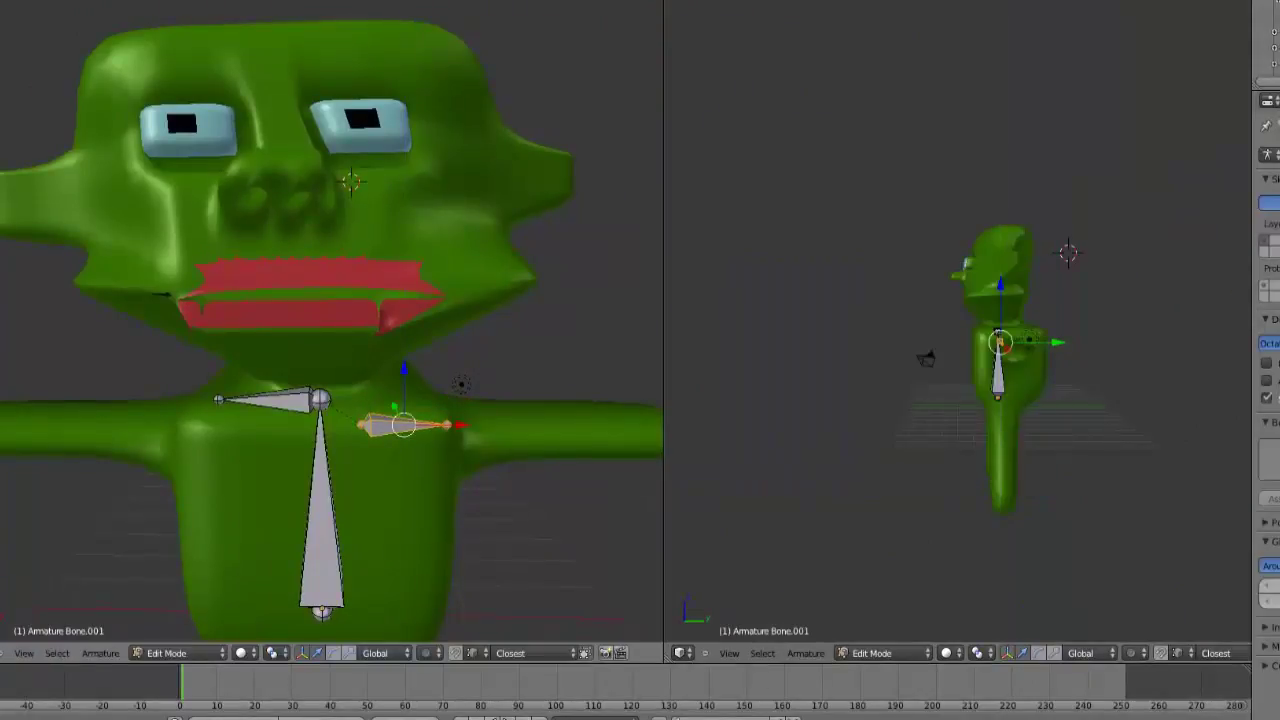
pyautogui.hotkey('ctrl', 'alt', 'r')
pyautogui.press('r')
pyautogui.rightClick(462, 383)
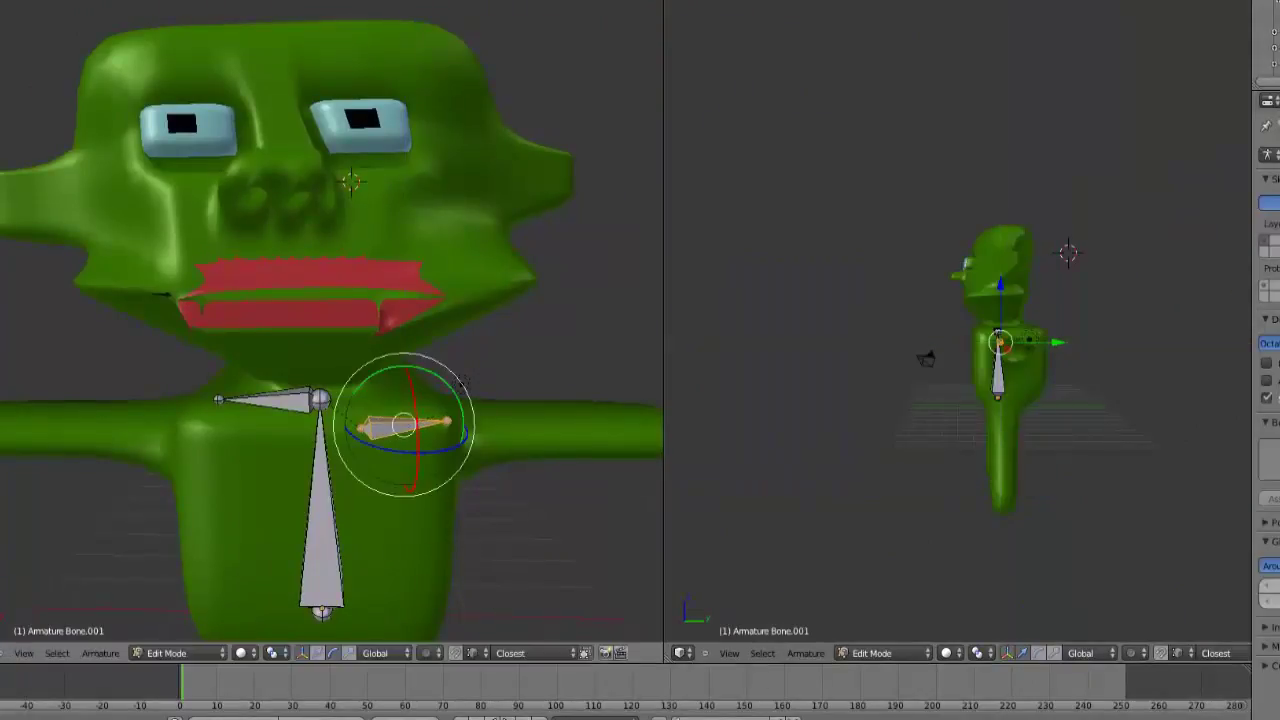
pyautogui.hotkey('ctrl', 'alt', 'g')
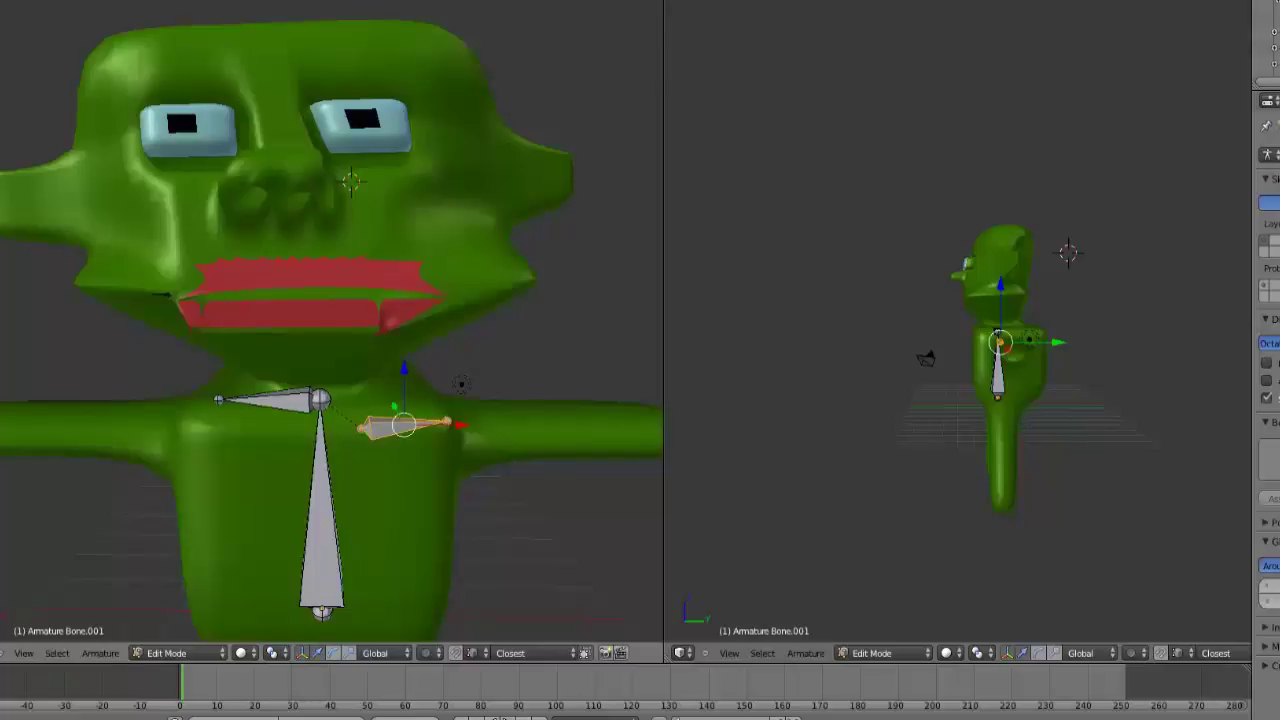
pyautogui.moveTo(404, 368); pyautogui.dragTo(404, 348)
pyautogui.hotkey('ctrl', 'alt', 'r')
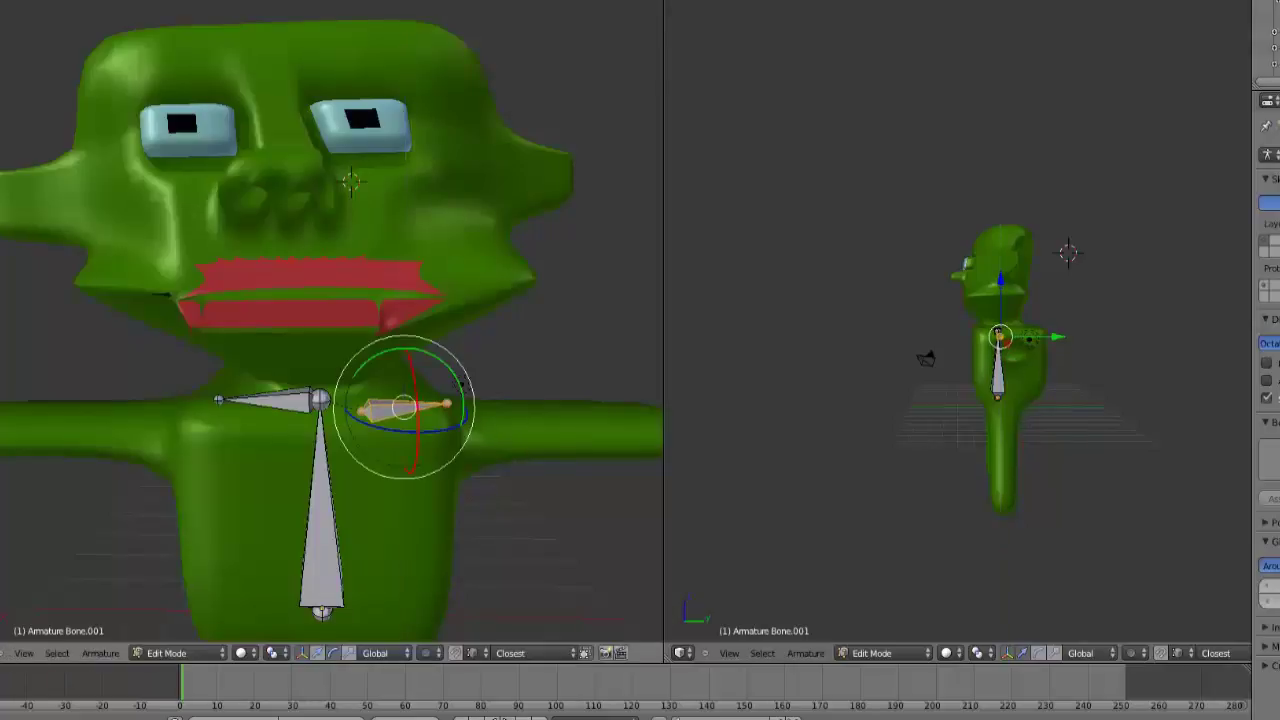
pyautogui.press('r')
pyautogui.rightClick(462, 384)
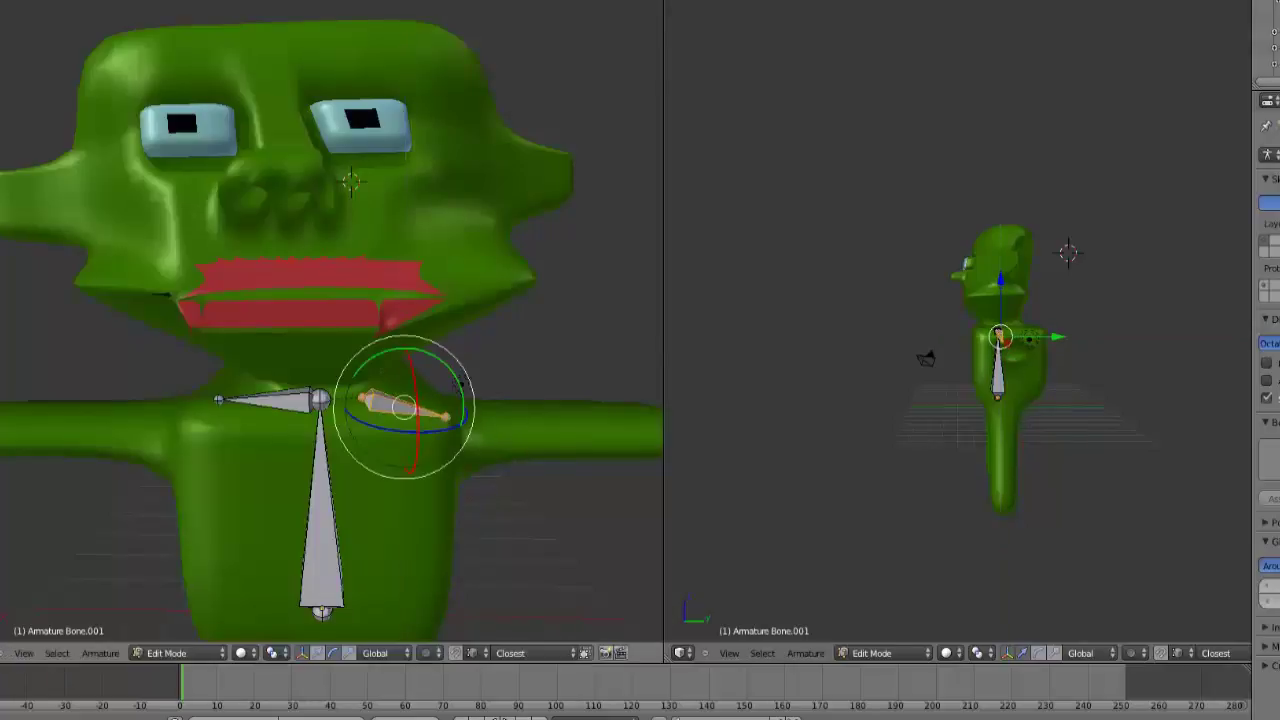
pyautogui.hotkey('ctrl', 'z')
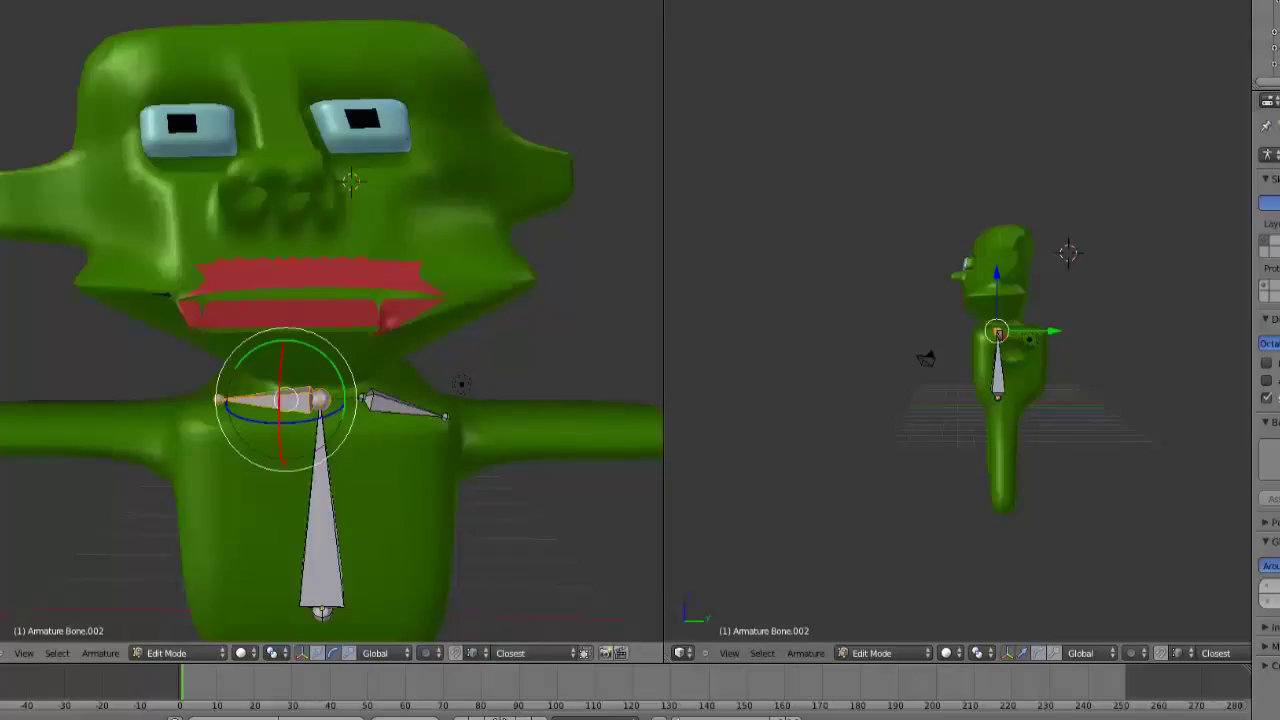
# Disconnect the left shoulder bone and slide it outward to the left along X
pyautogui.hotkey('alt', 'p')
pyautogui.click(250, 408)
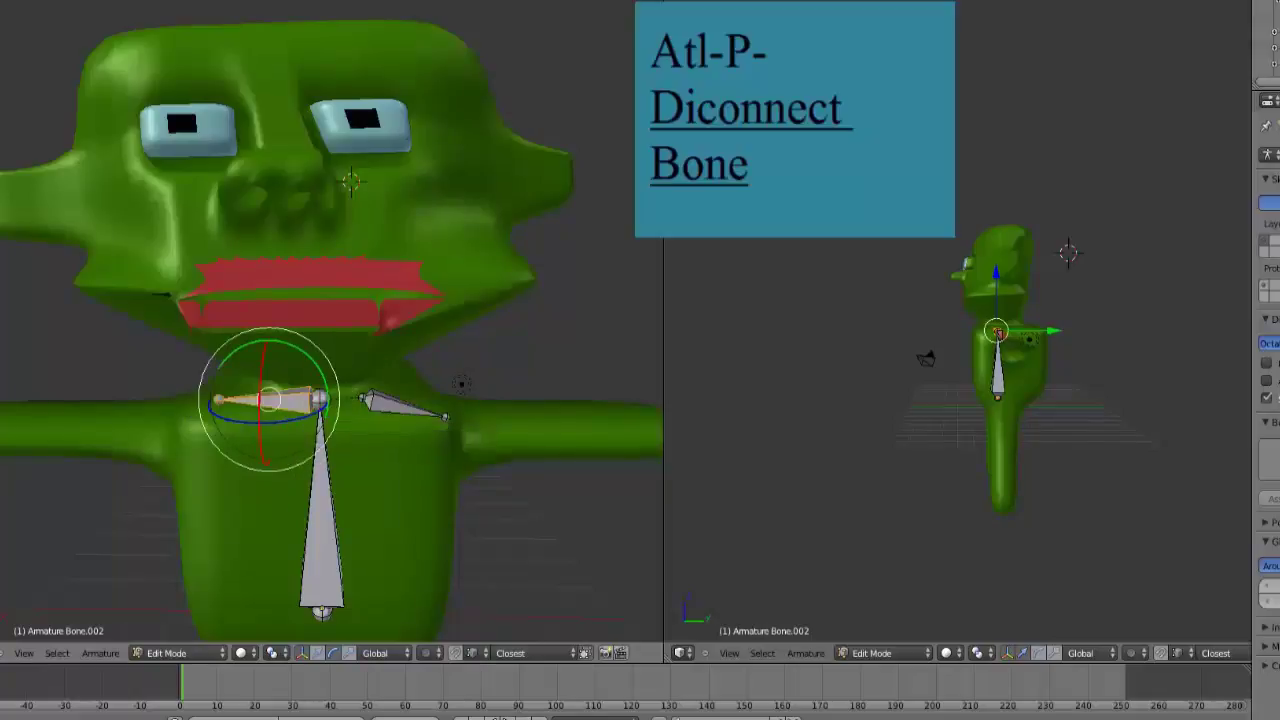
pyautogui.press('g')
pyautogui.press('x')
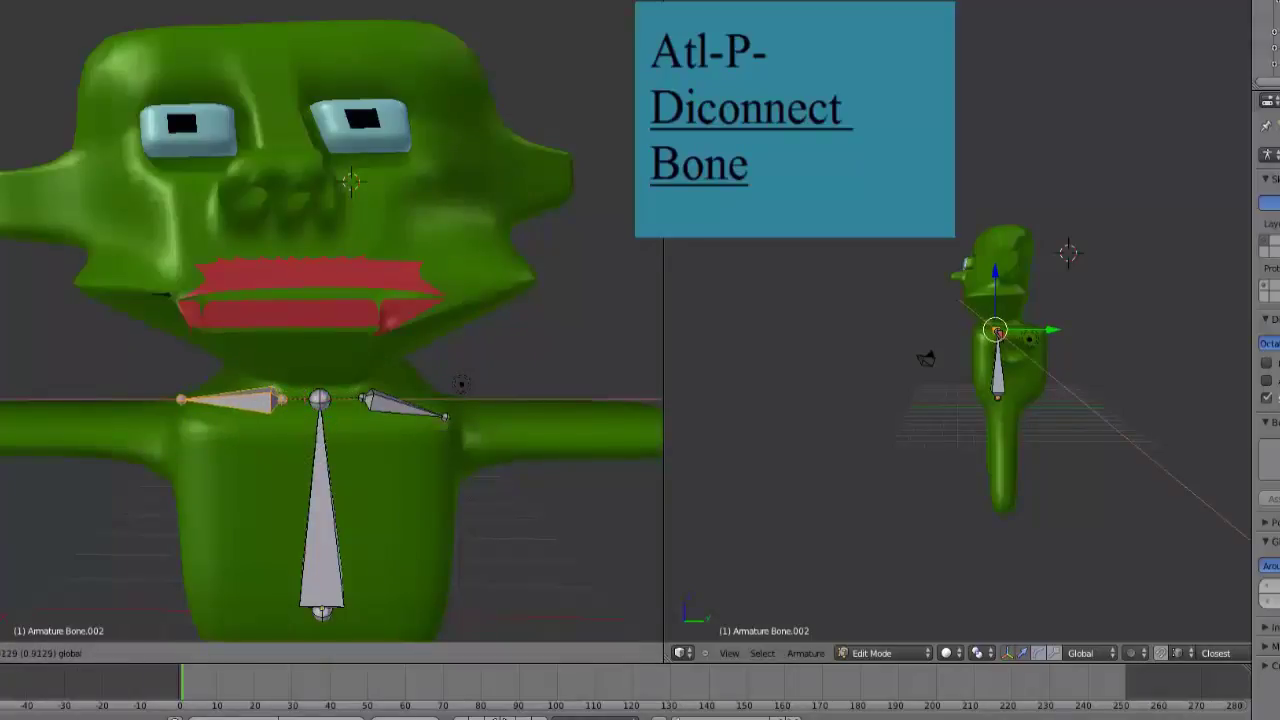
pyautogui.press('Return')
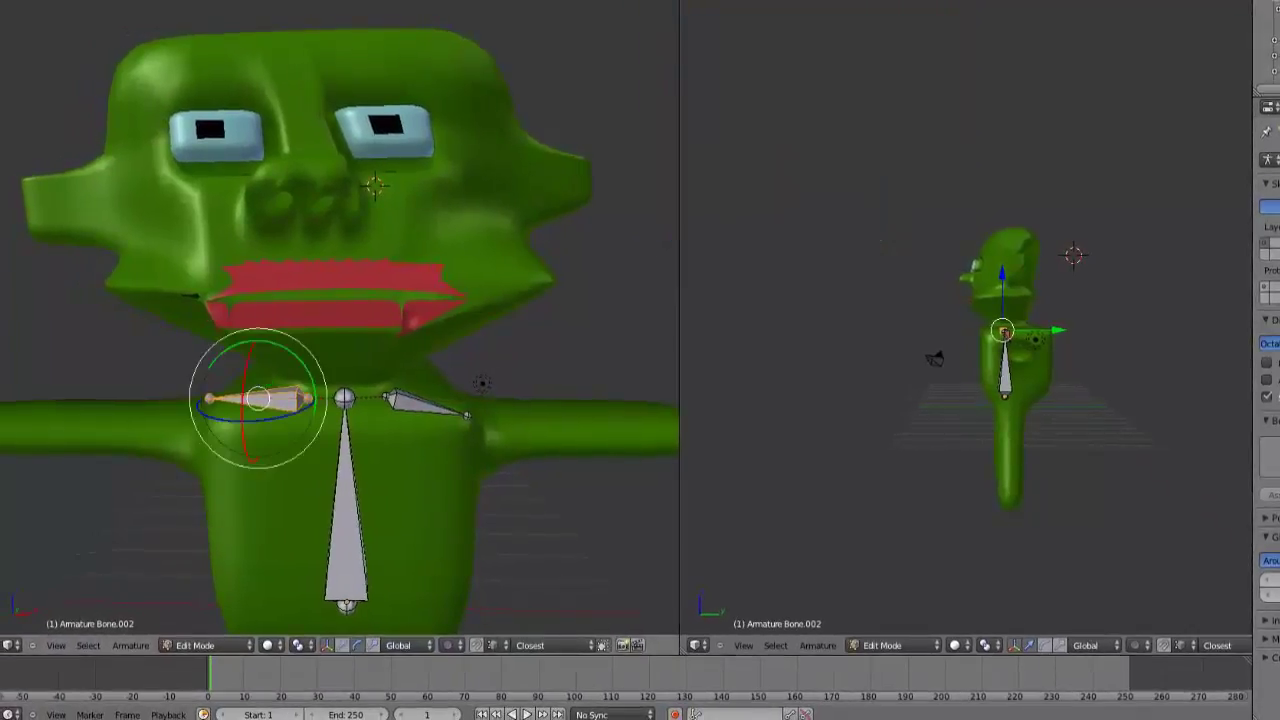
# Tilt the left shoulder bone about -14° on Y, lower it, and scale it to about 0.91
pyautogui.press('r')
pyautogui.press('y')
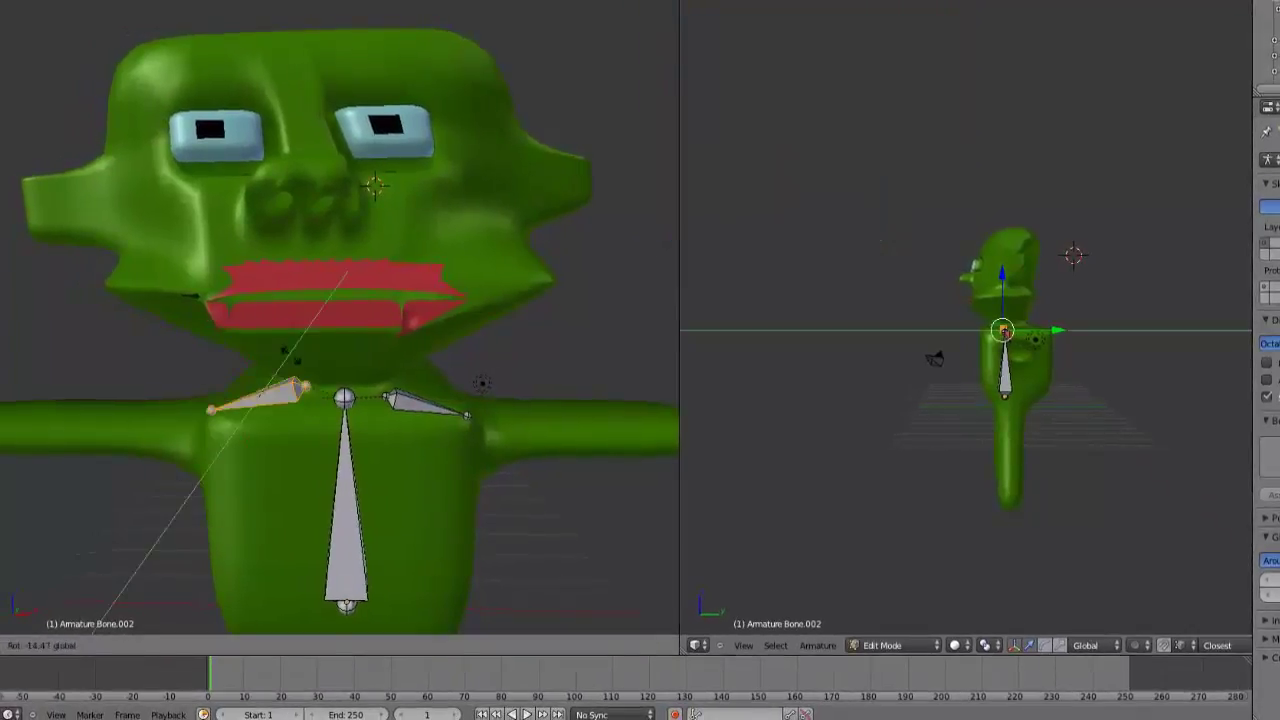
pyautogui.press('Return')
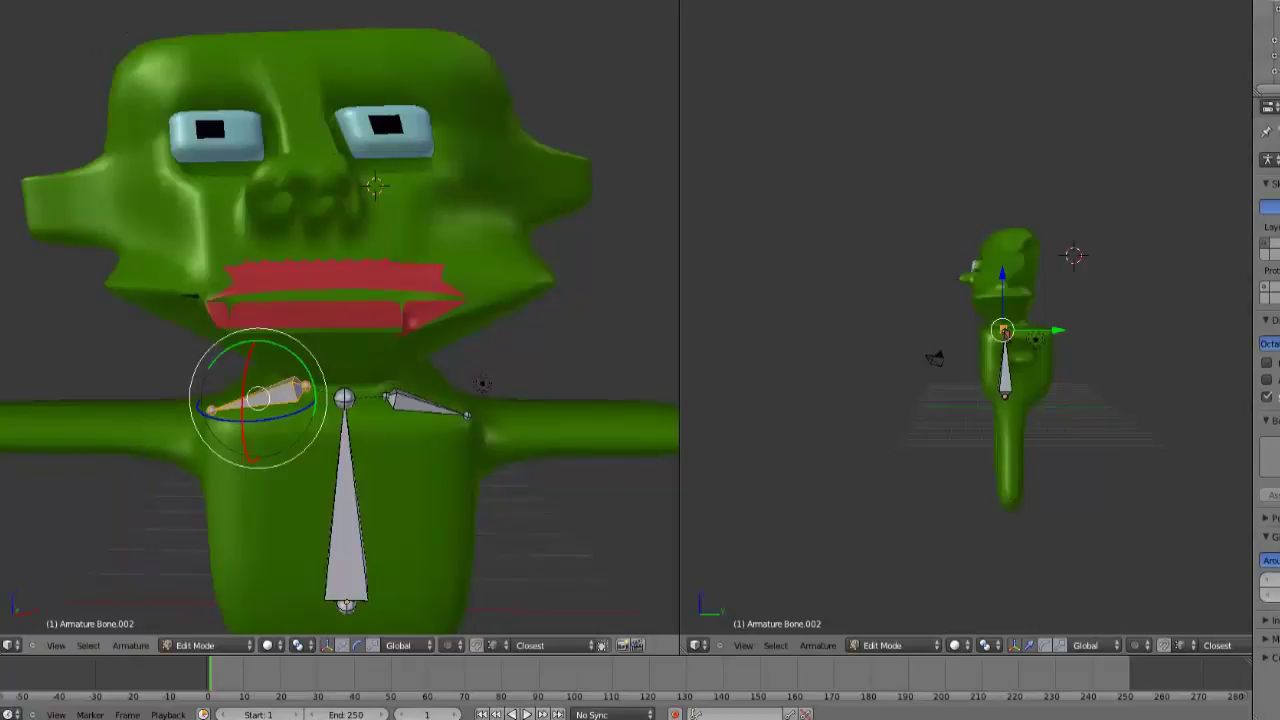
pyautogui.click(341, 645)
pyautogui.moveTo(256, 345); pyautogui.dragTo(256, 355)
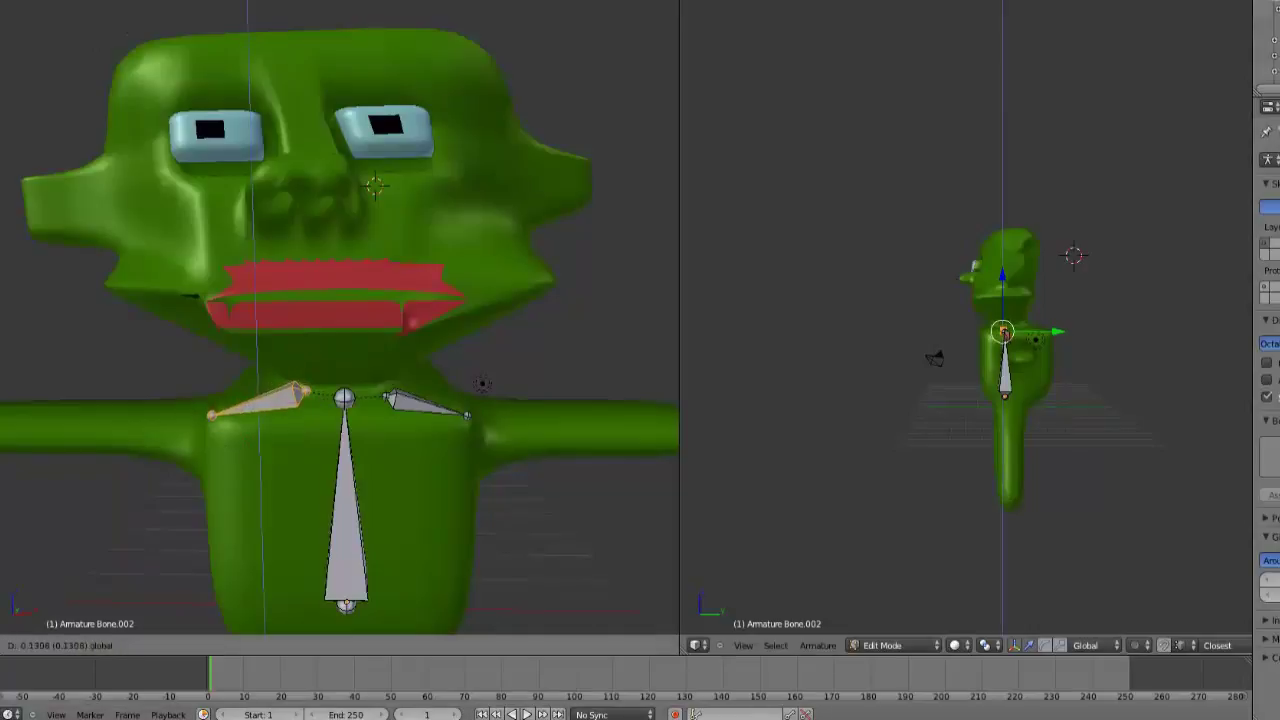
pyautogui.press('s')
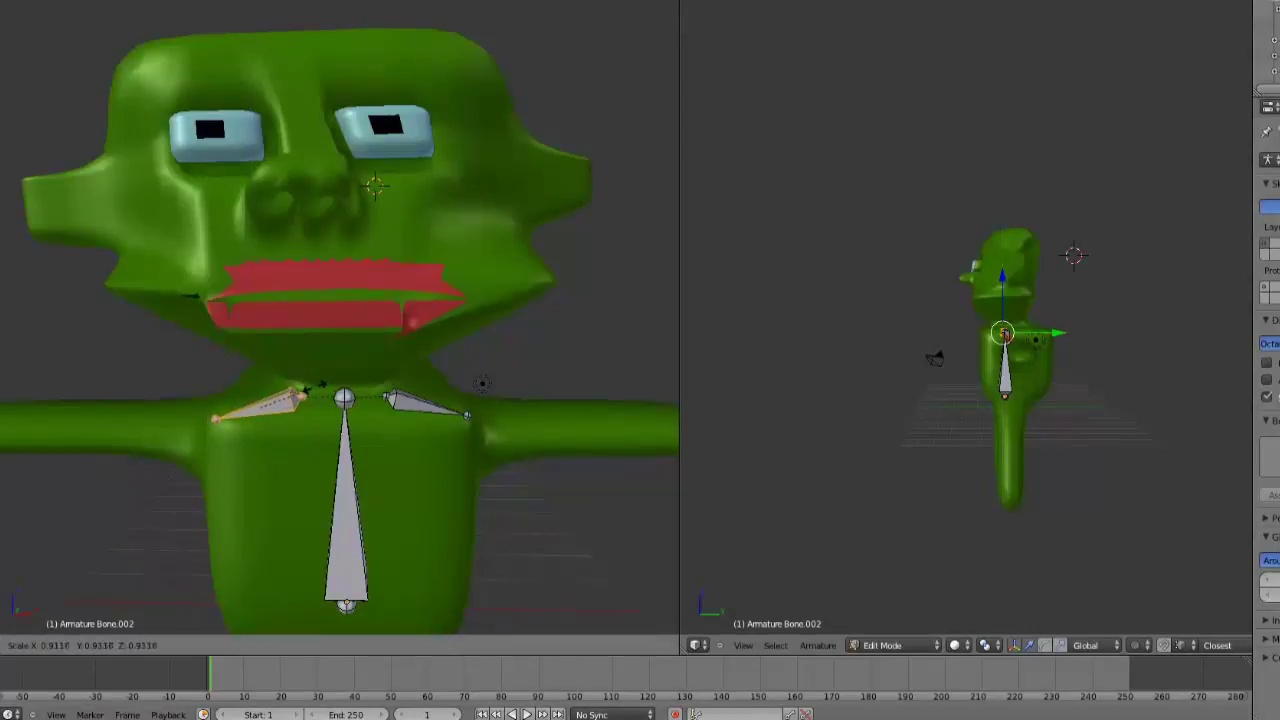
pyautogui.click(316, 383)
pyautogui.rightClick(467, 415)
pyautogui.scroll(-2, 467, 415)
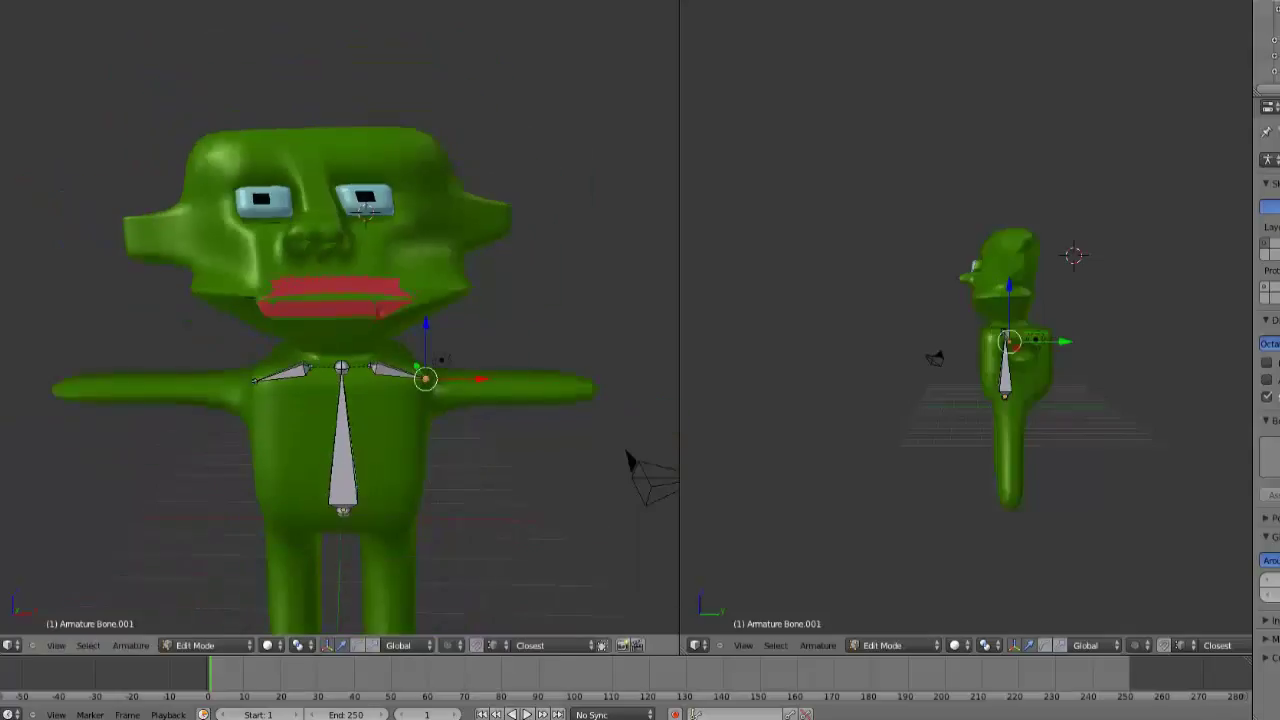
# Extrude upper-arm and forearm bones along X from the right shoulder tip
pyautogui.press('e')
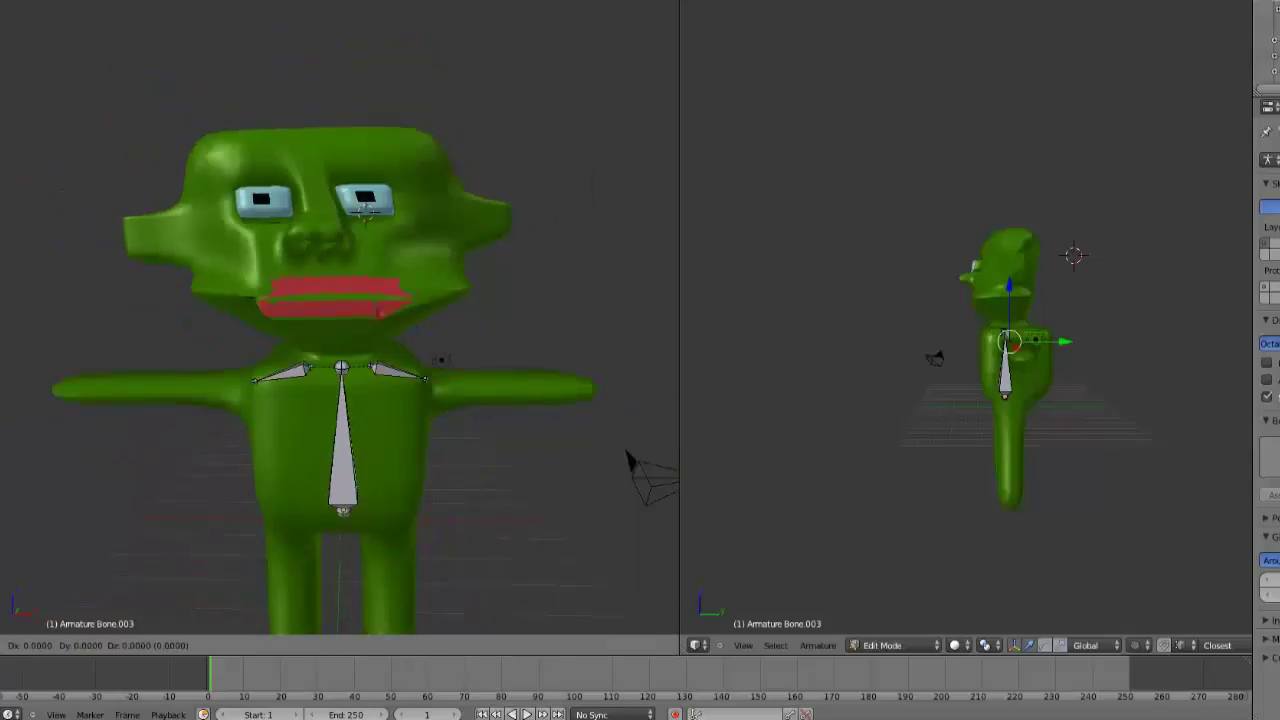
pyautogui.press('x')
pyautogui.click(500, 379)
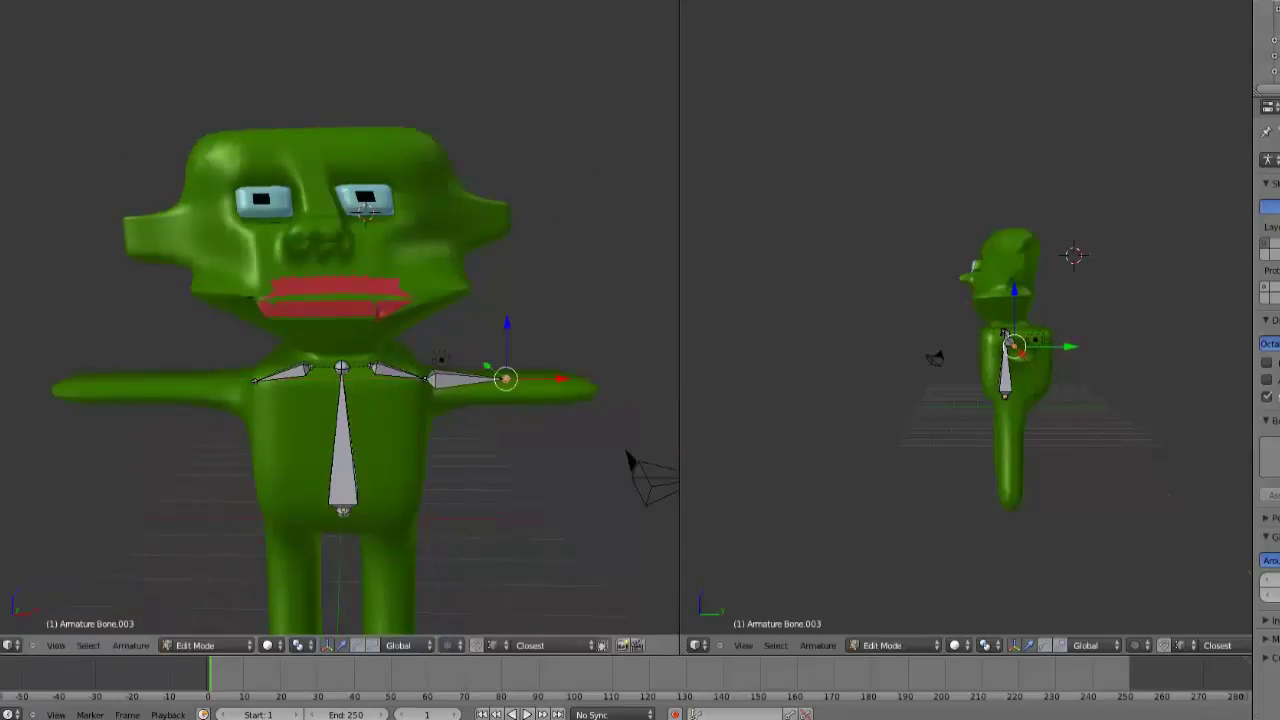
pyautogui.press('e')
pyautogui.press('x')
pyautogui.press('Return')
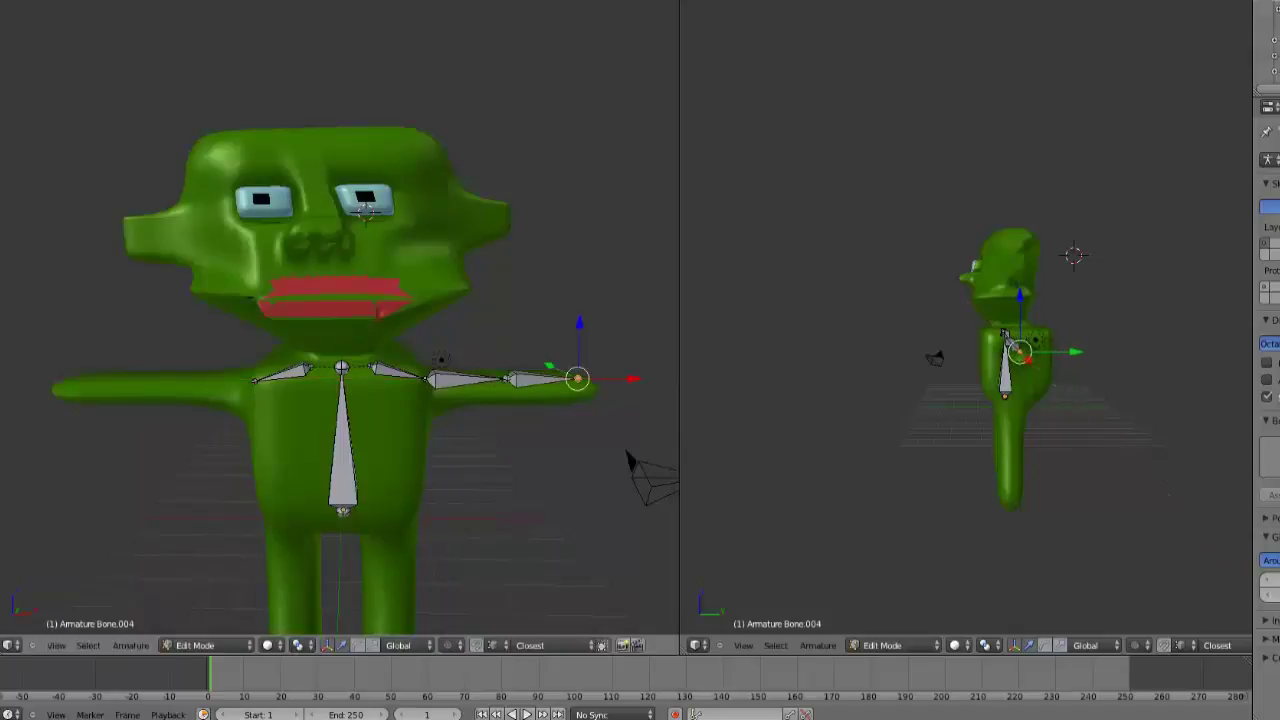
# Extrude two bones from the left shoulder tip out along the left arm to the hand
pyautogui.rightClick(255, 380)
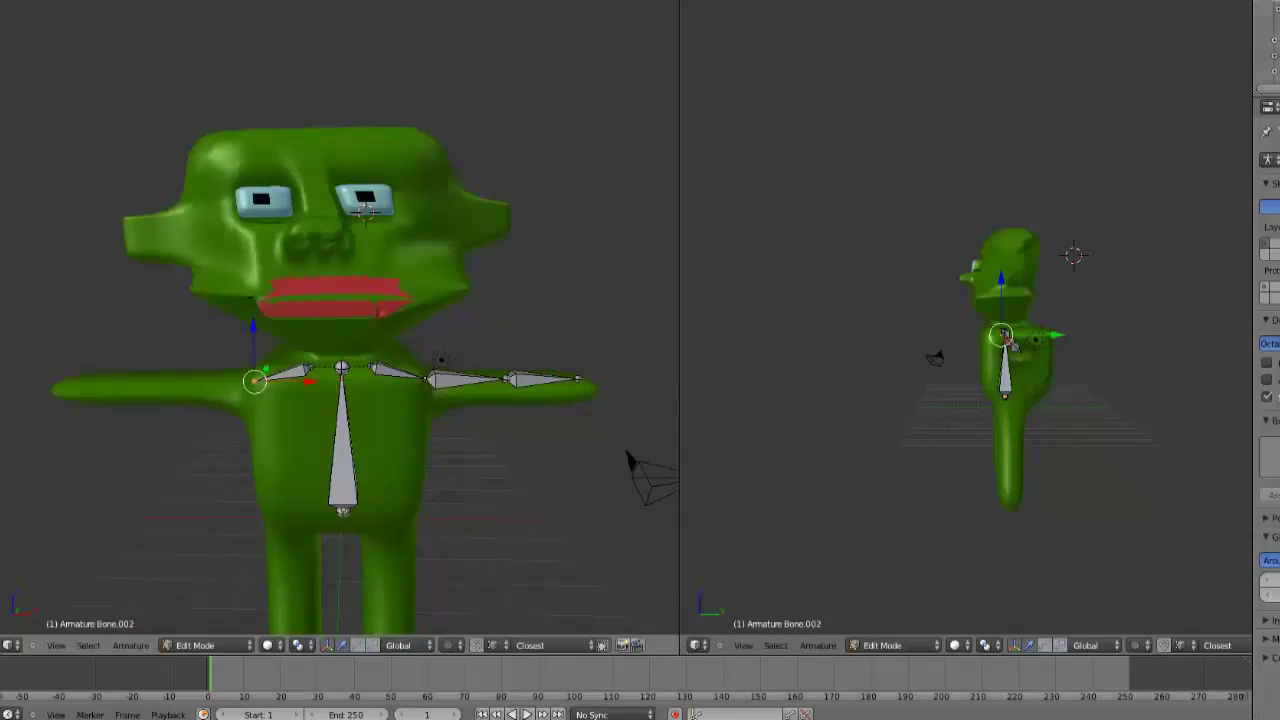
pyautogui.press('e')
pyautogui.press('x')
pyautogui.press('Return')
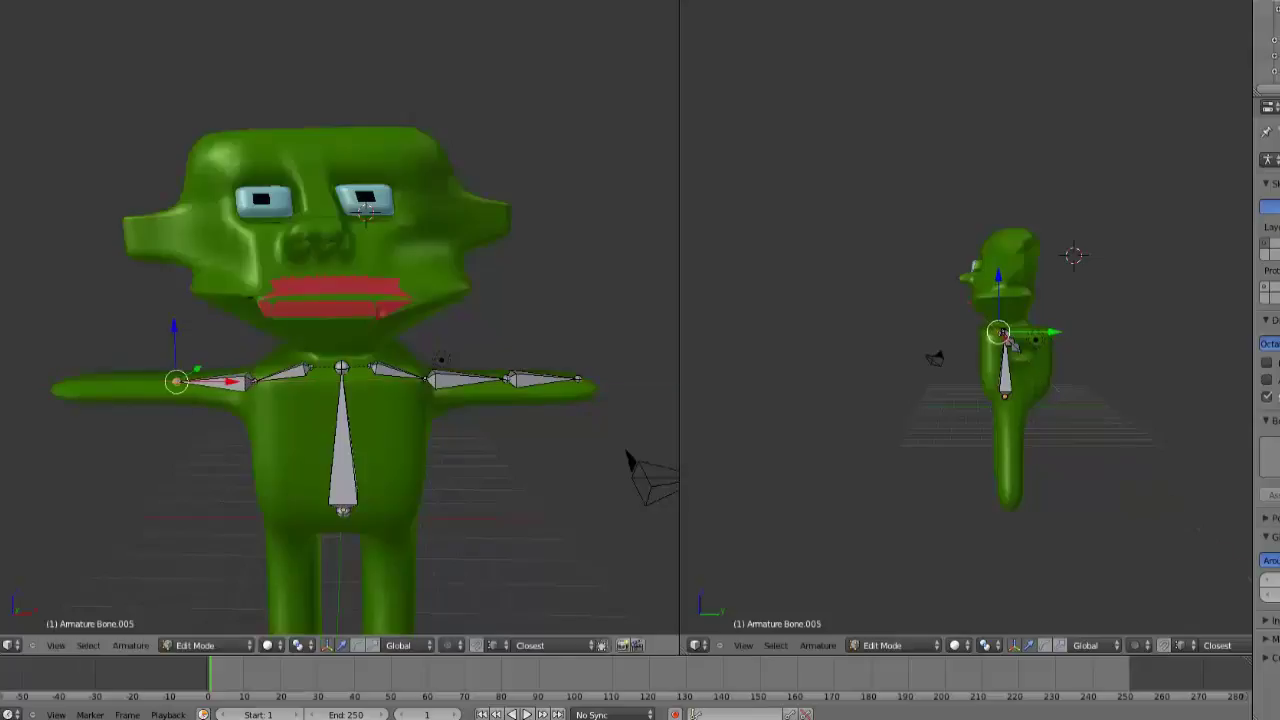
pyautogui.press('e')
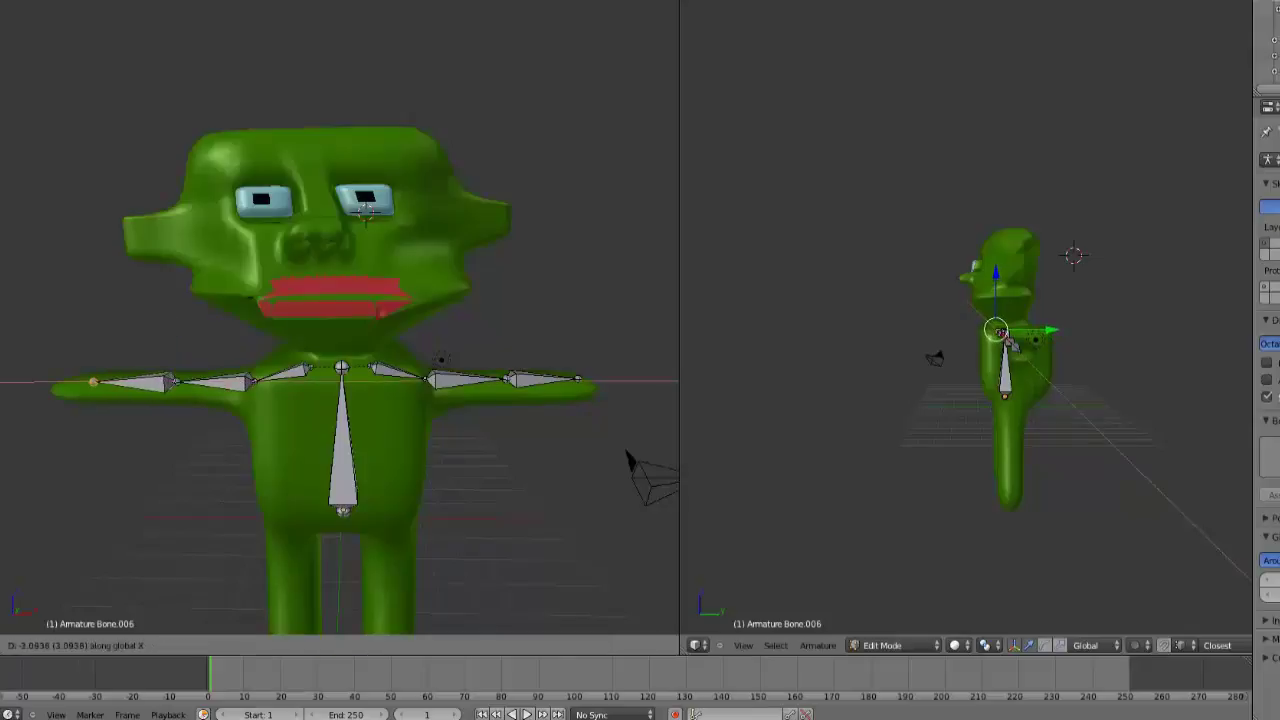
pyautogui.press('Return')
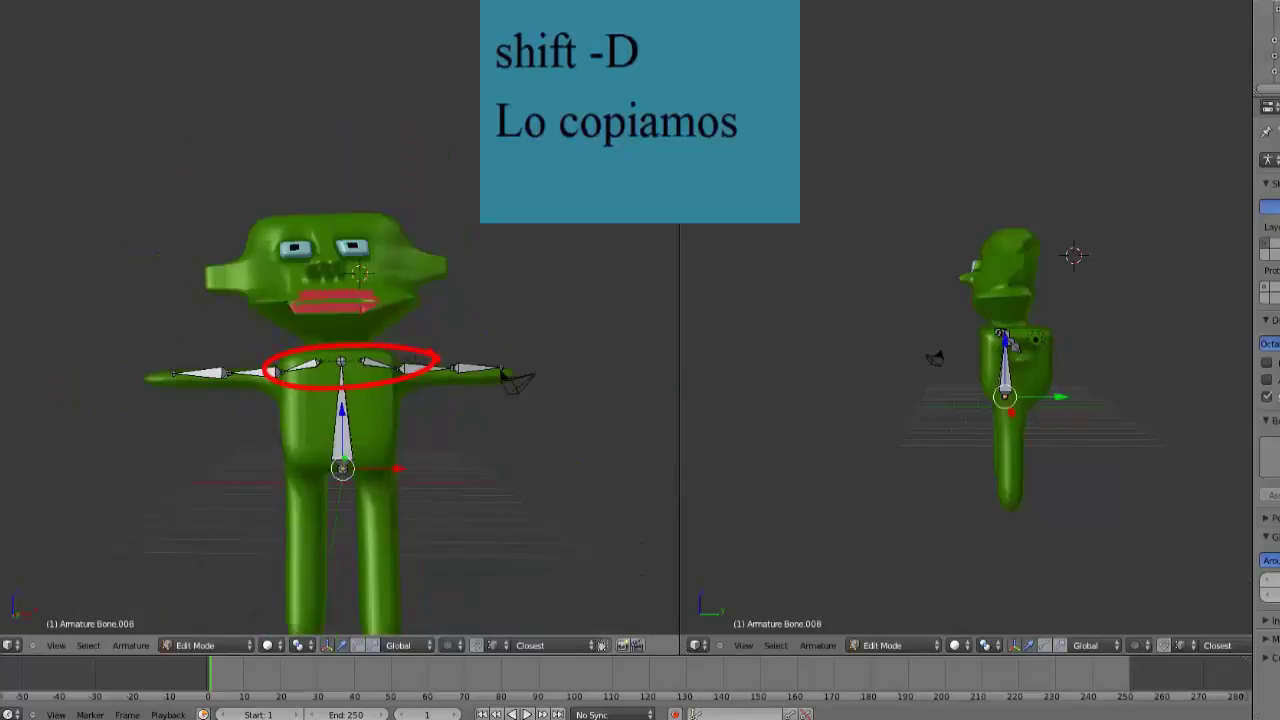
# Duplicate both shoulder bones and move the copies down to hip level
pyautogui.rightClick(378, 364)
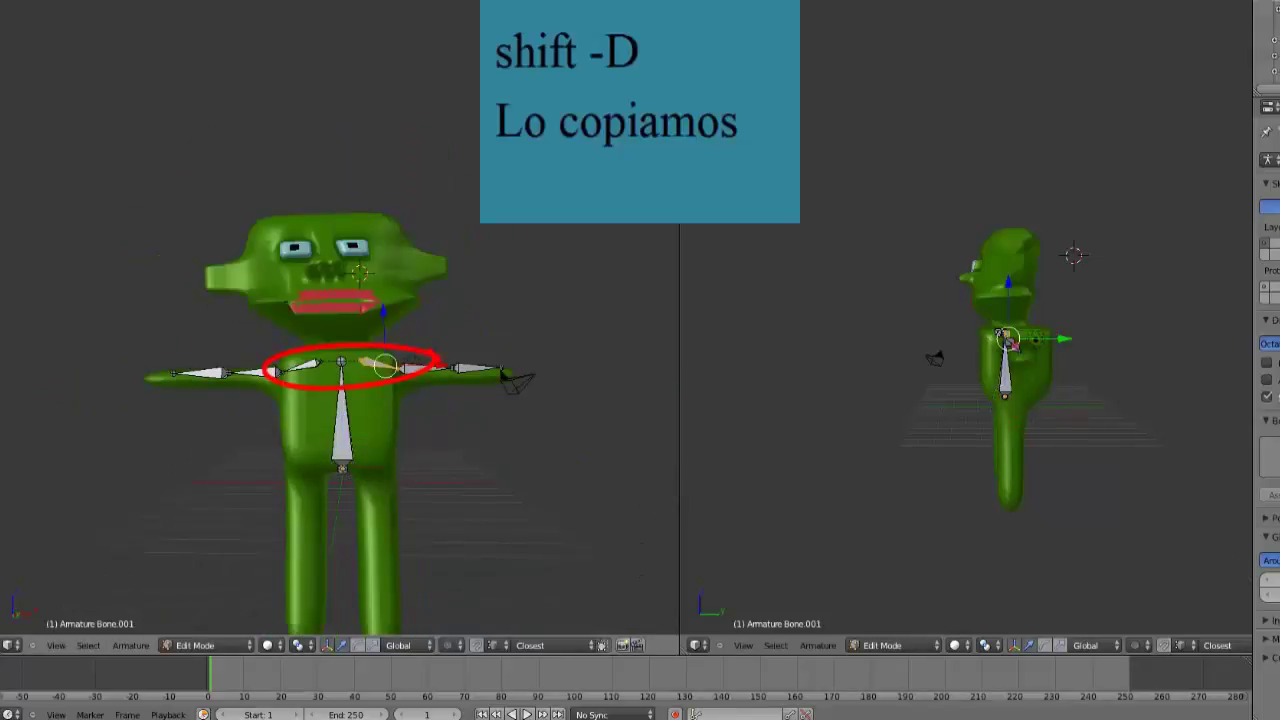
pyautogui.hotkey('shift', 'd')
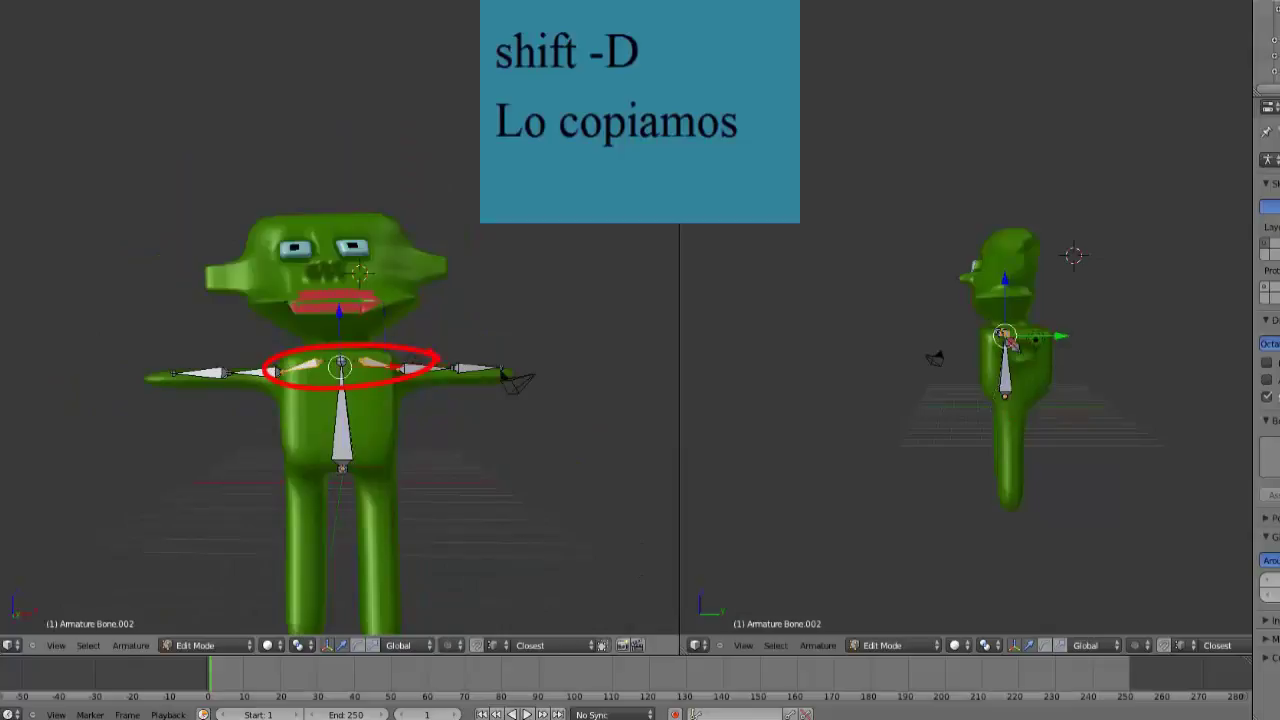
pyautogui.hotkey('shift', 'd')
pyautogui.press('Return')
pyautogui.press('g')
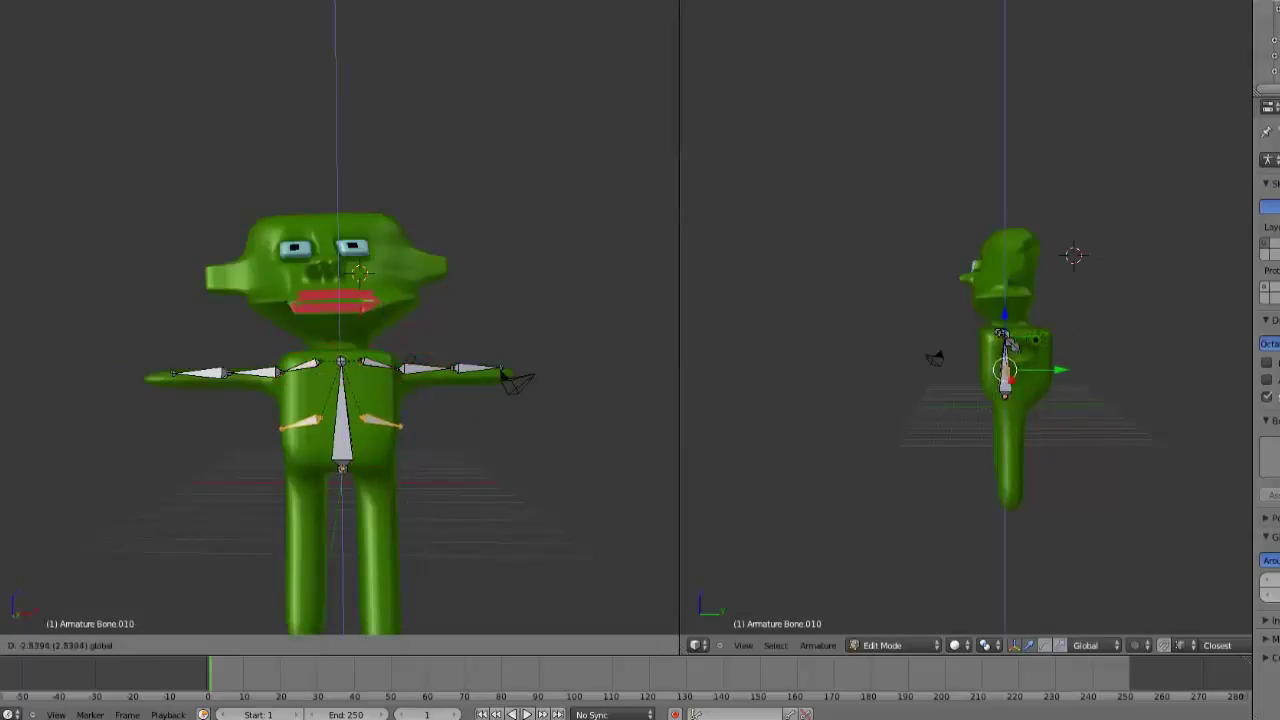
pyautogui.press('Return')
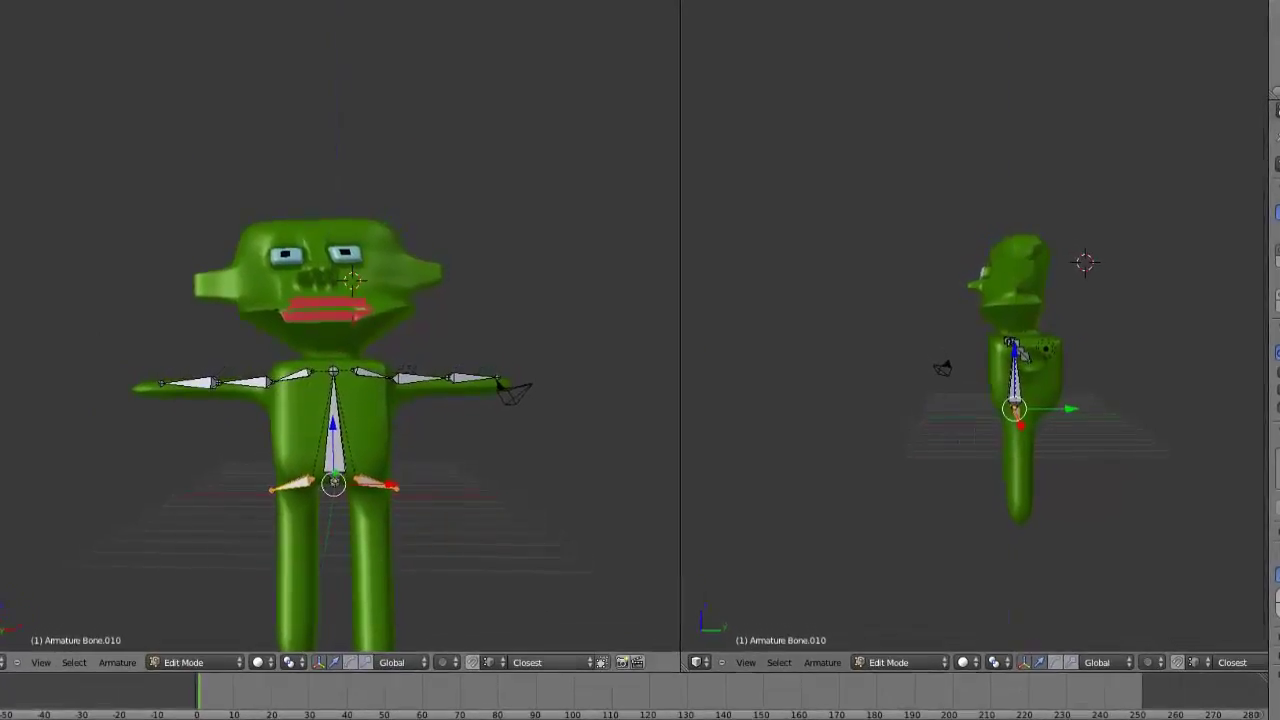
# Rotate the right hip bone to point down along the right leg
pyautogui.click(349, 662)
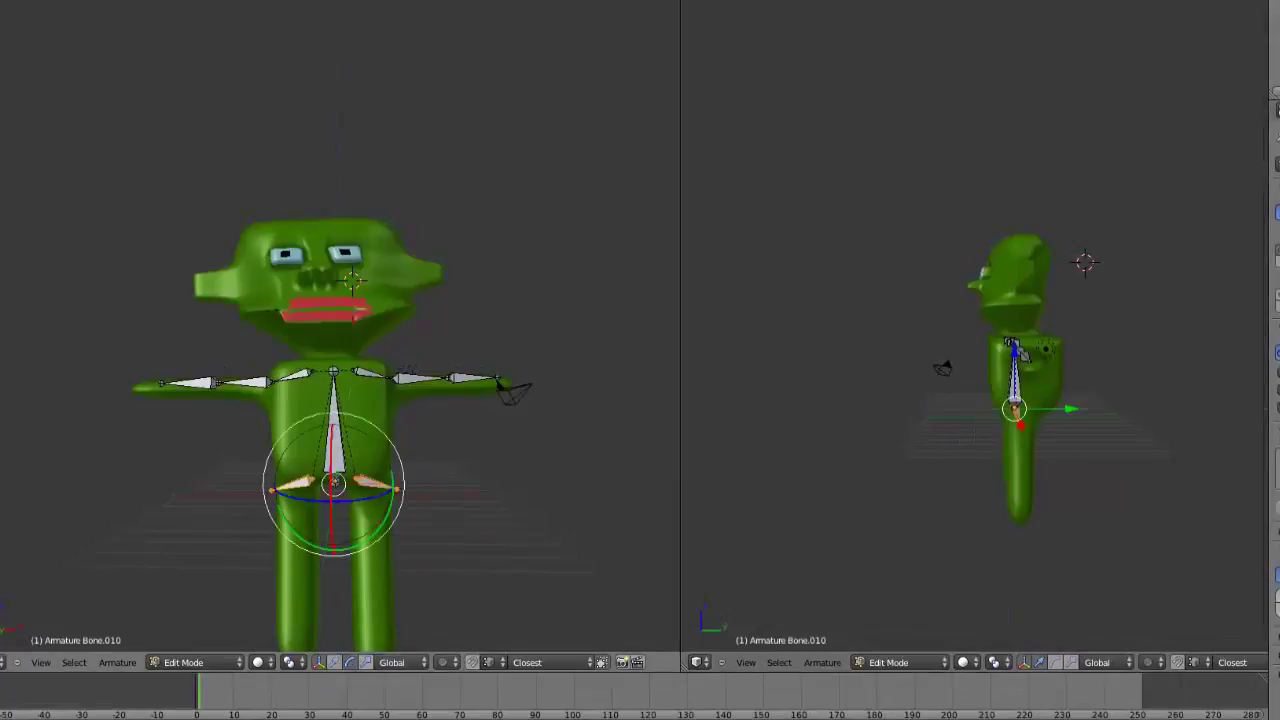
pyautogui.rightClick(380, 486)
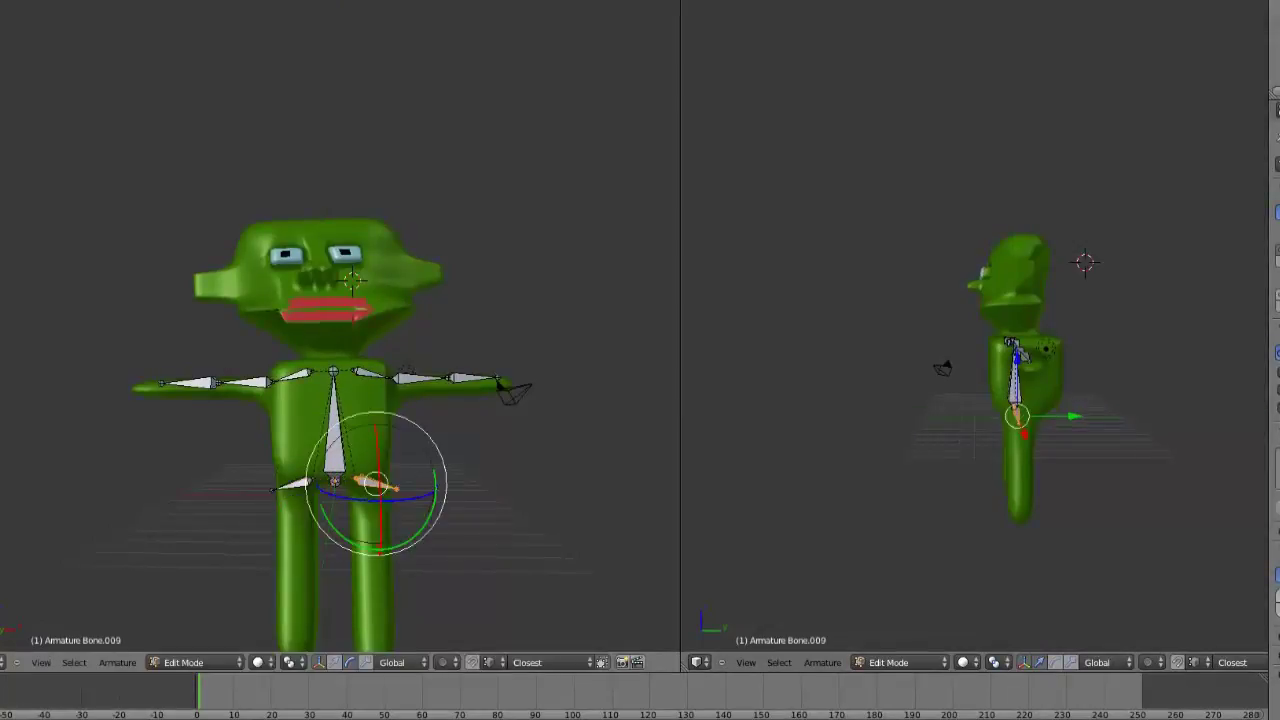
pyautogui.press('r')
pyautogui.press('Return')
pyautogui.press('r')
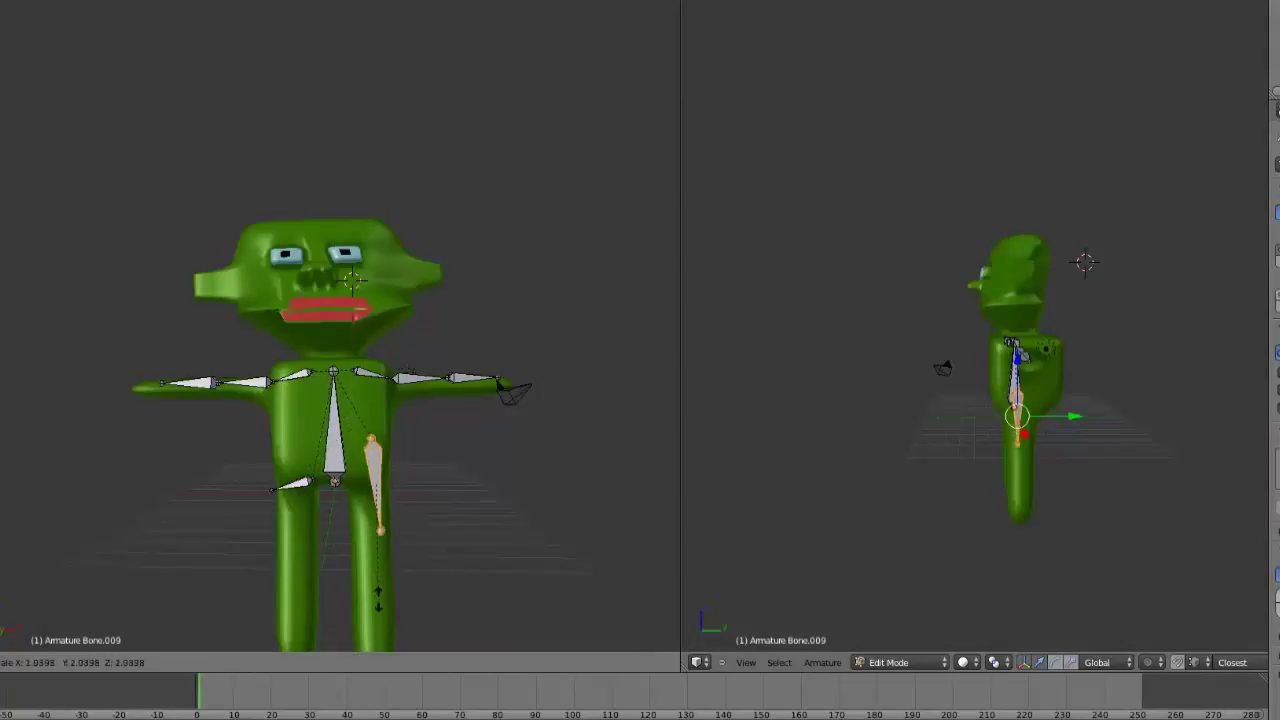
pyautogui.press('Return')
# Rotate the left hip bone about Y so it points down the left leg
pyautogui.rightClick(295, 485)
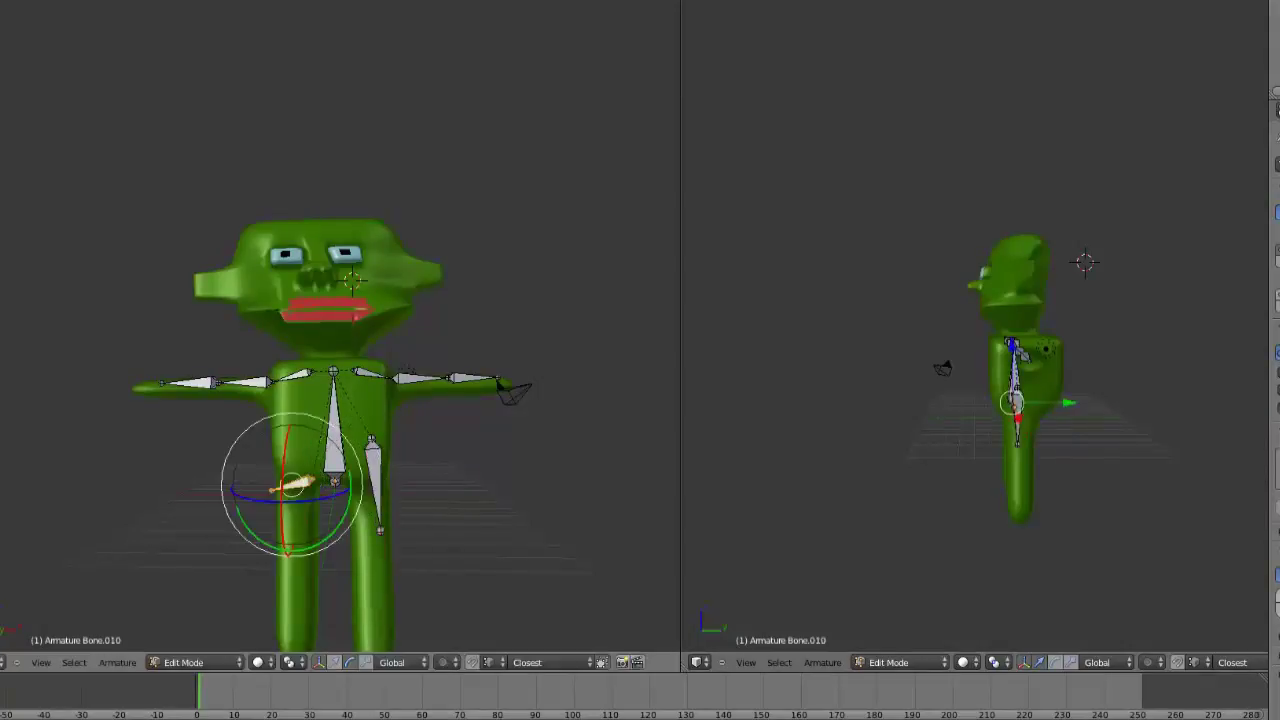
pyautogui.press('r')
pyautogui.press('y')
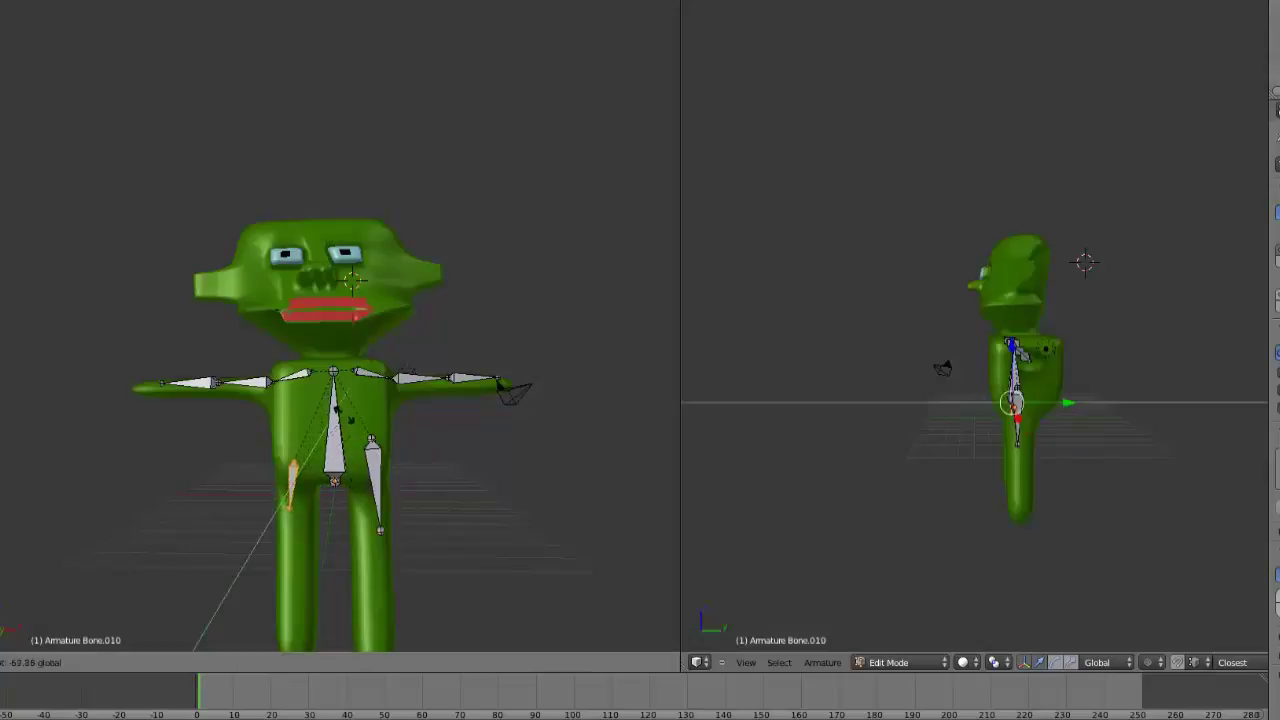
pyautogui.press('Return')
pyautogui.press('r')
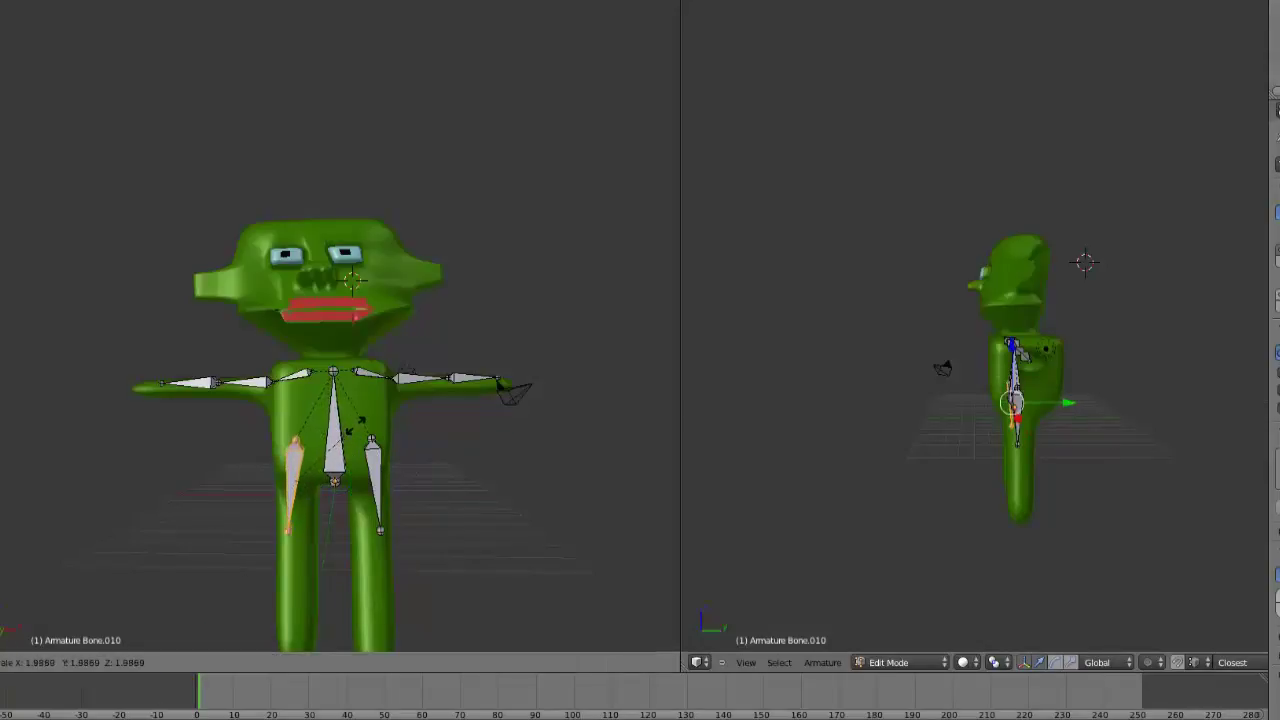
pyautogui.press('Return')
# Drag both leg bones down into the character's legs
pyautogui.click(334, 662)
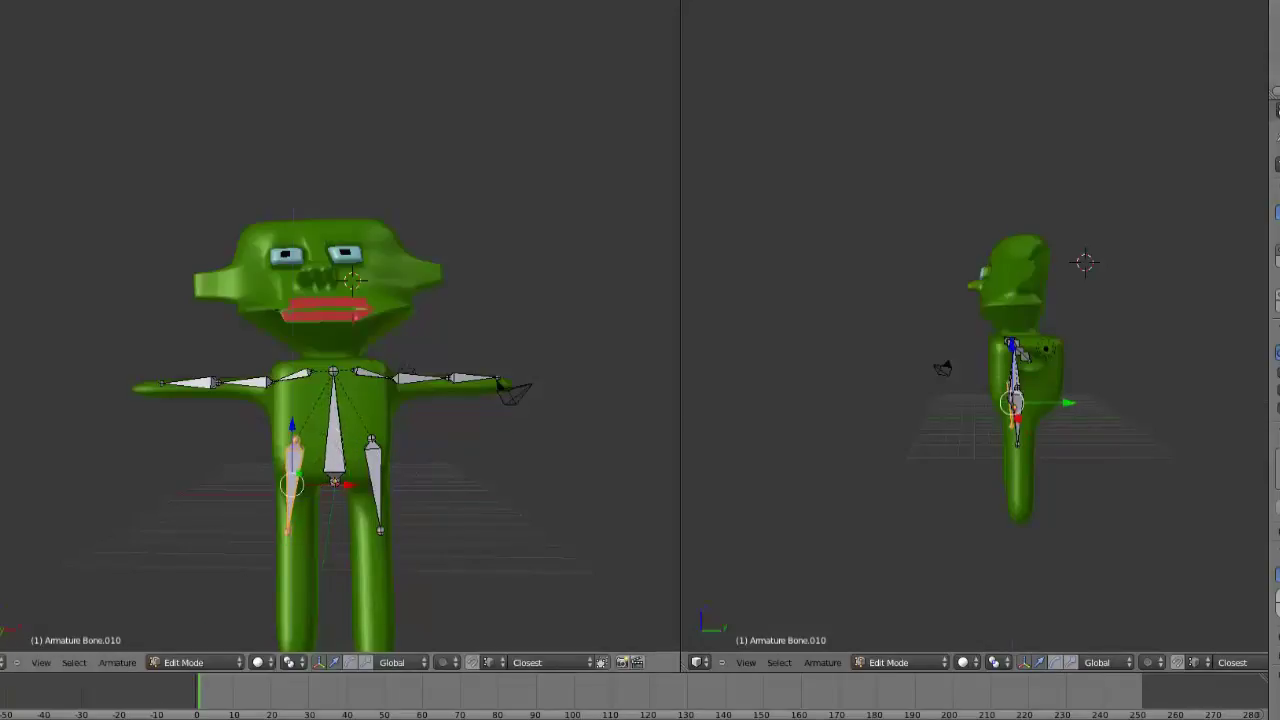
pyautogui.moveTo(292, 425); pyautogui.dragTo(292, 470)
pyautogui.rightClick(375, 480)
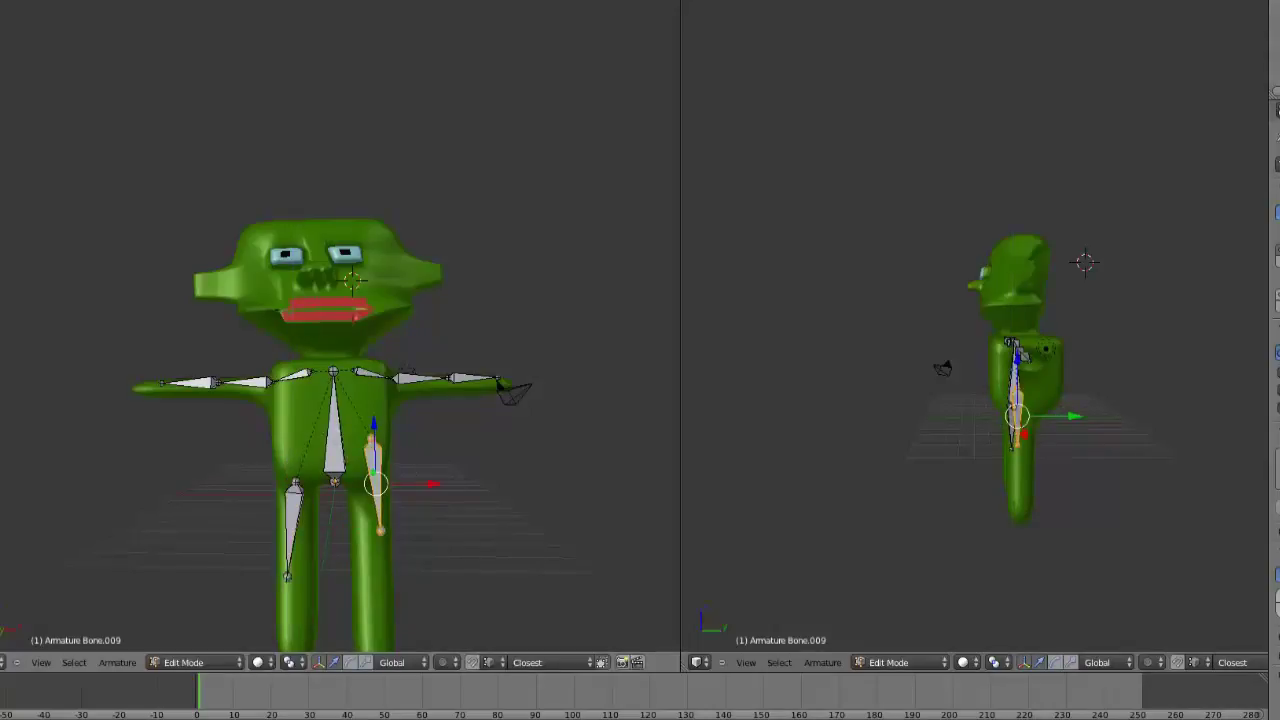
pyautogui.moveTo(373, 425); pyautogui.dragTo(377, 522)
# Extrude a lower-leg bone straight down along Z from each leg bone's tip
pyautogui.scroll(-2, 377, 522)
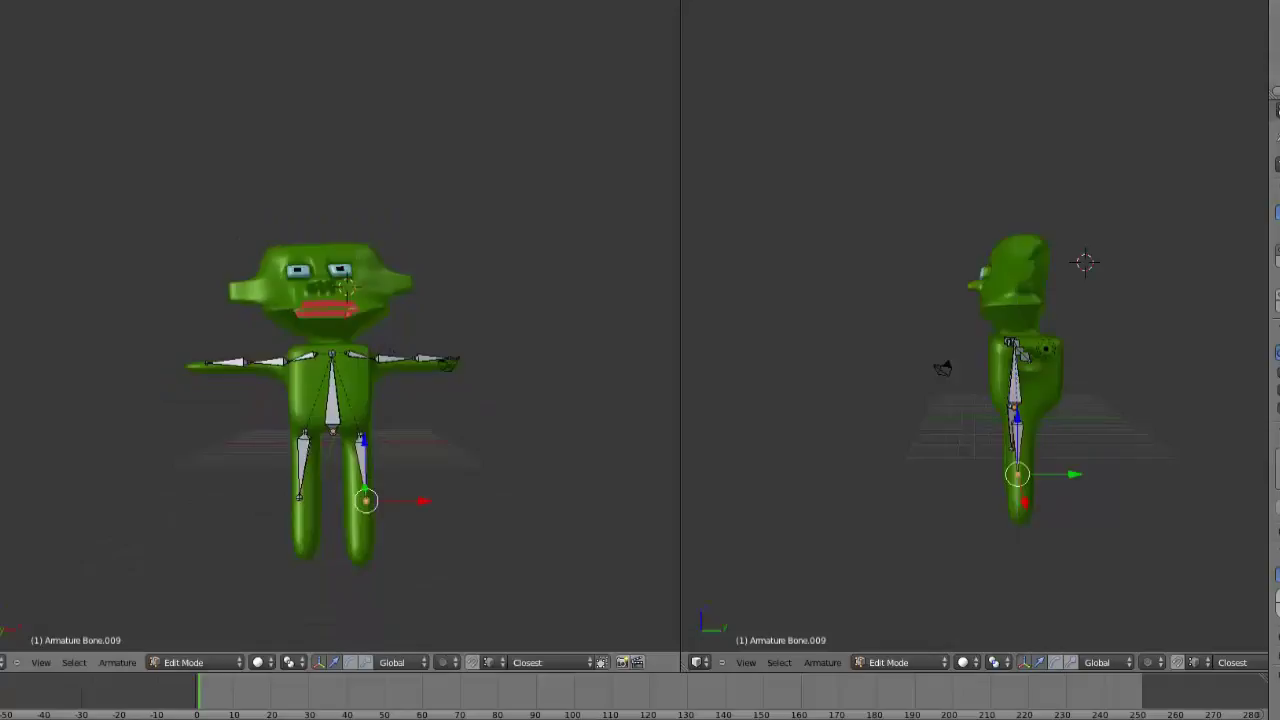
pyautogui.press('e')
pyautogui.press('z')
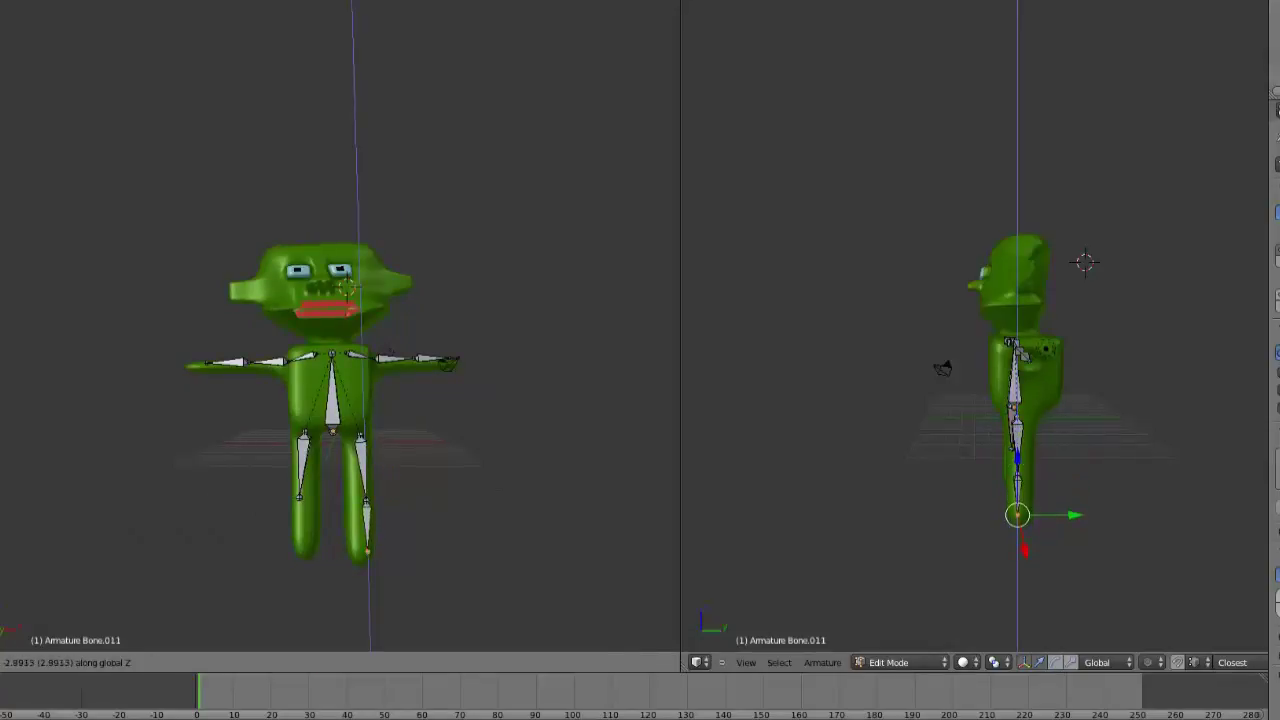
pyautogui.press('Return')
pyautogui.rightClick(299, 497)
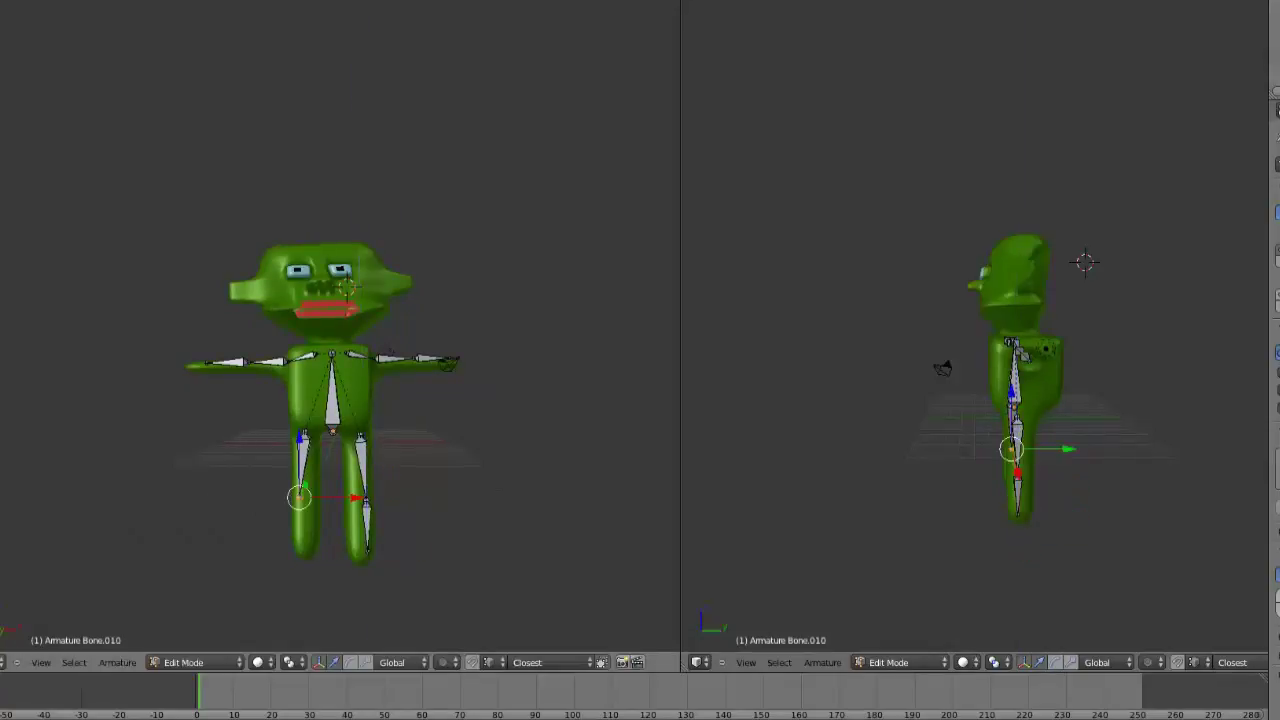
pyautogui.press('e')
pyautogui.press('z')
pyautogui.press('Return')
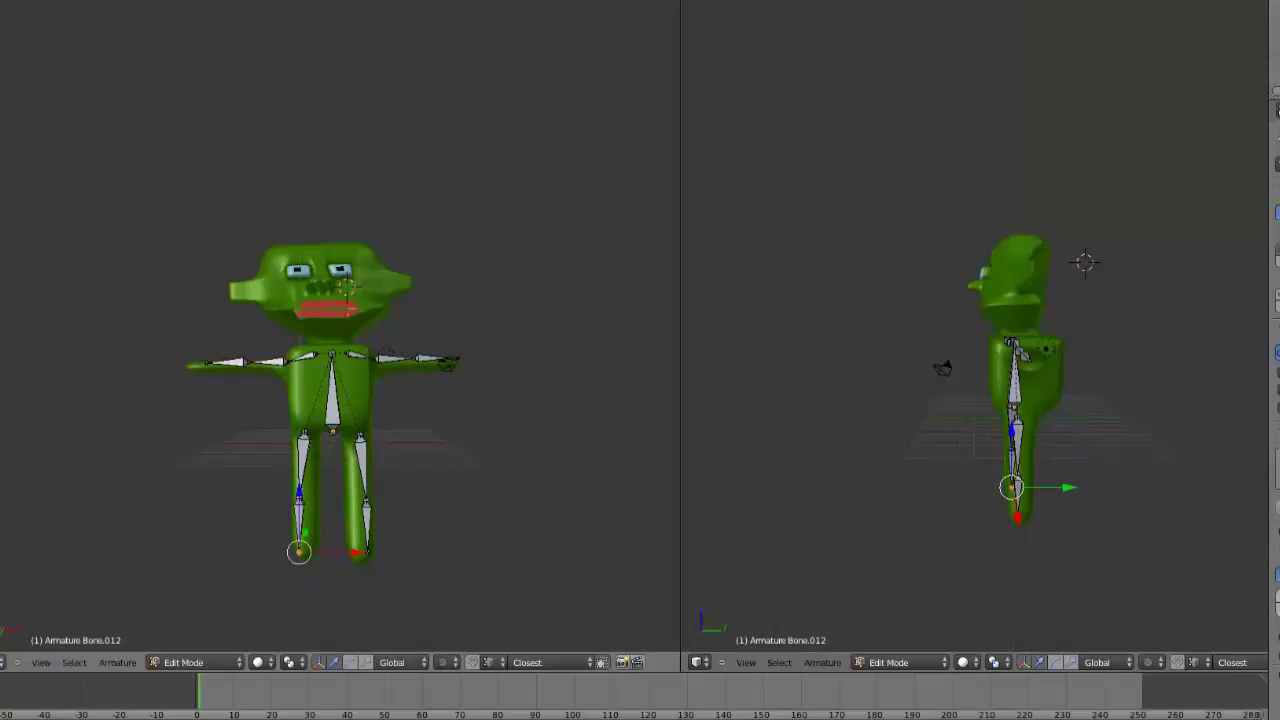
# Extrude a head bone straight up along Z from the chest joint into the head
pyautogui.scroll(2, 340, 330)
pyautogui.rightClick(333, 372)
pyautogui.press('e')
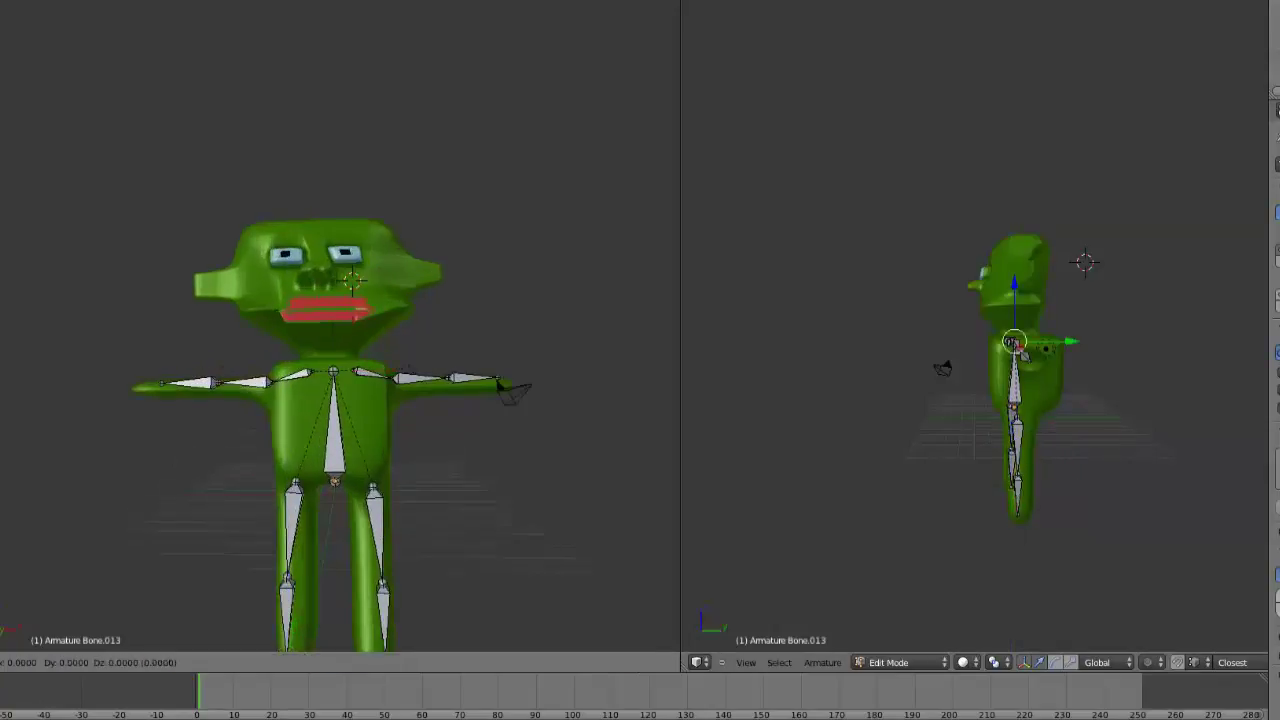
pyautogui.press('z')
pyautogui.press('Return')
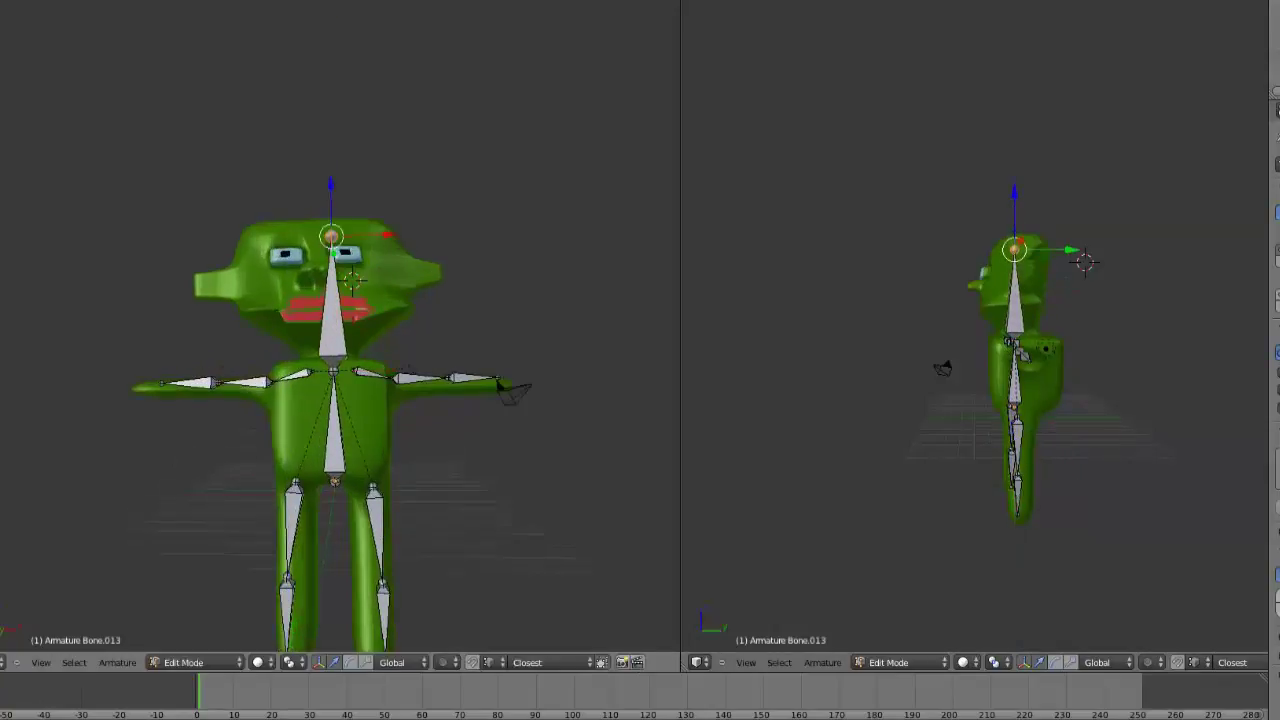
pyautogui.moveTo(340, 330)
pyautogui.mouseDown(button='middle')
pyautogui.moveTo(400, 320)
pyautogui.moveTo(340, 300)
pyautogui.moveTo(360, 250)
pyautogui.moveTo(400, 320)
pyautogui.mouseUp(button='middle')
pyautogui.press('KP_1')
# Enter Pose Mode and try rotating the right upper-arm bone, then cancel
pyautogui.rightClick(488, 377)
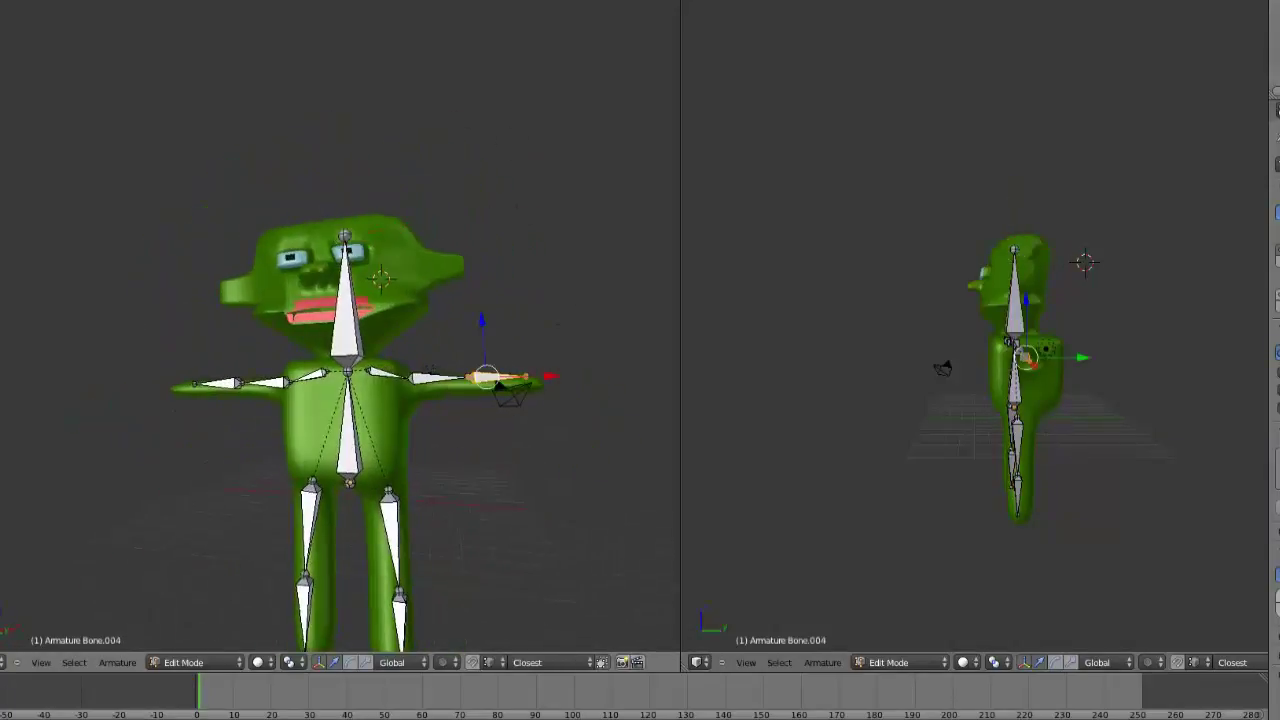
pyautogui.click(195, 662)
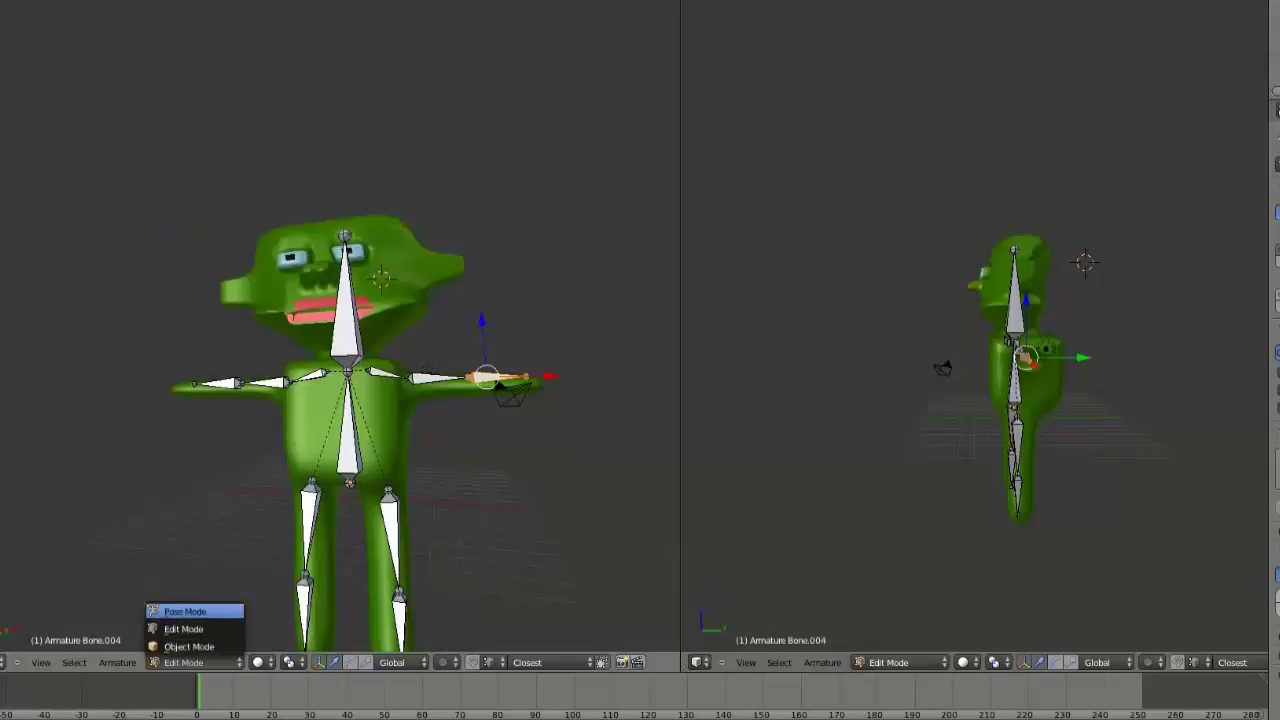
pyautogui.click(185, 608)
pyautogui.click(331, 662)
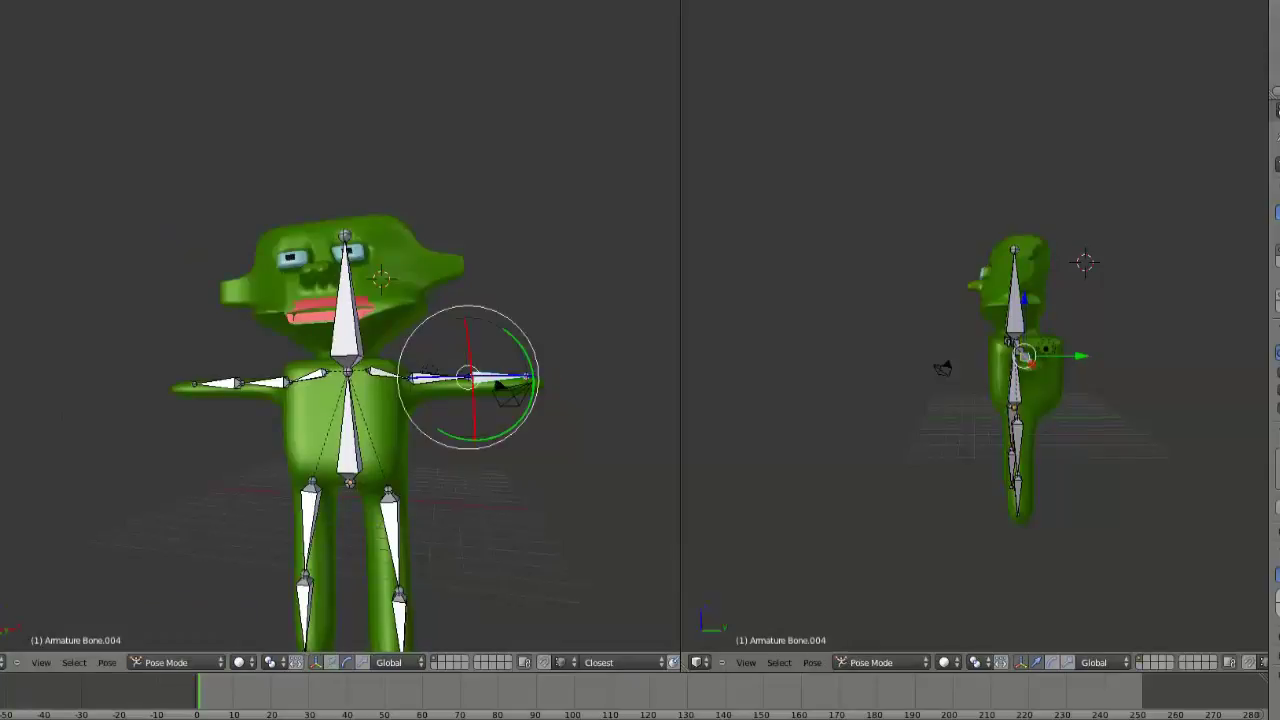
pyautogui.press('r')
pyautogui.press('Escape')
# Leave Pose Mode for Object Mode, then switch the armature back into Pose Mode
pyautogui.hotkey('ctrl', 'Tab')
pyautogui.click(195, 662)
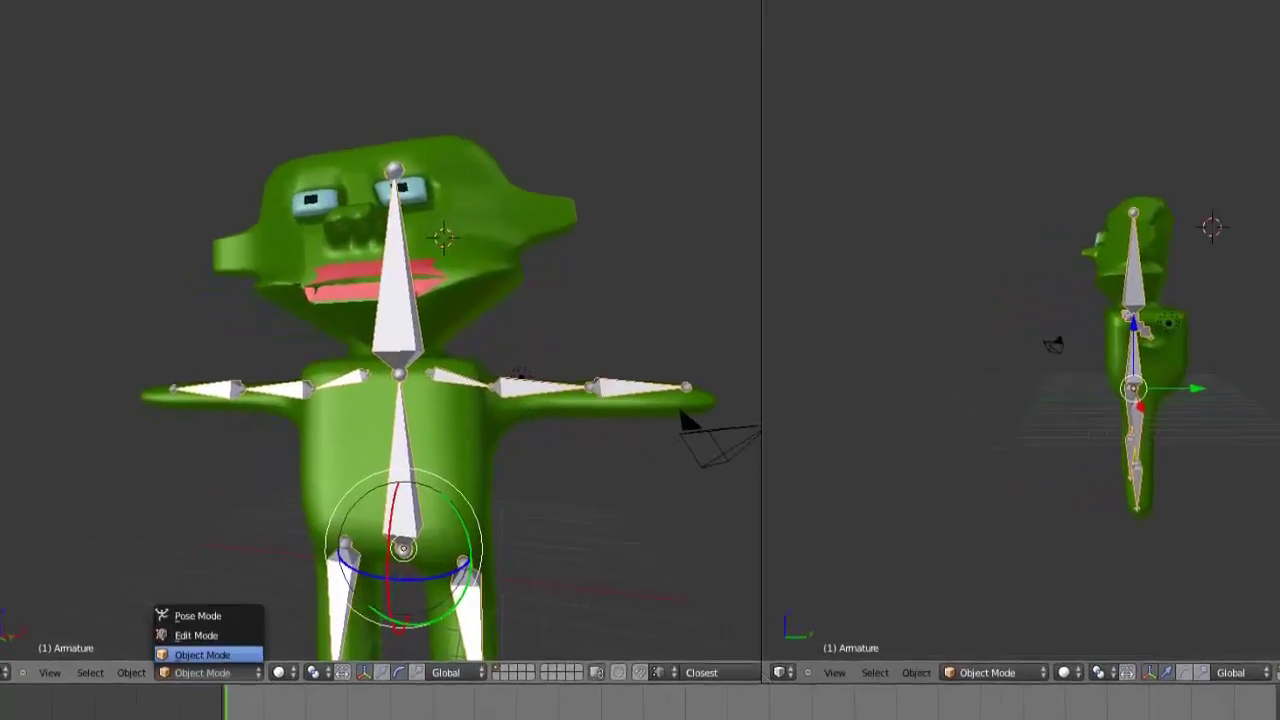
pyautogui.click(200, 654)
pyautogui.click(230, 684)
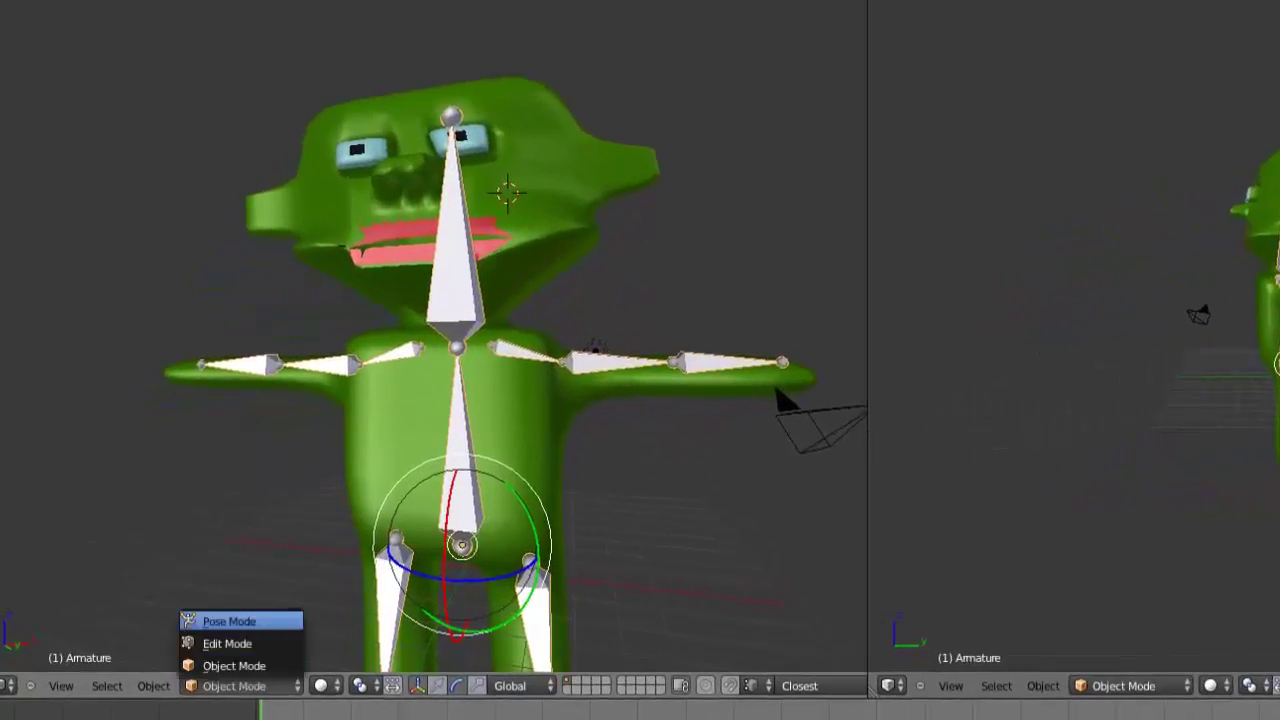
pyautogui.click(215, 618)
# Select the character mesh and armature and parent them With Automatic Weights
pyautogui.hotkey('ctrl', 'z')
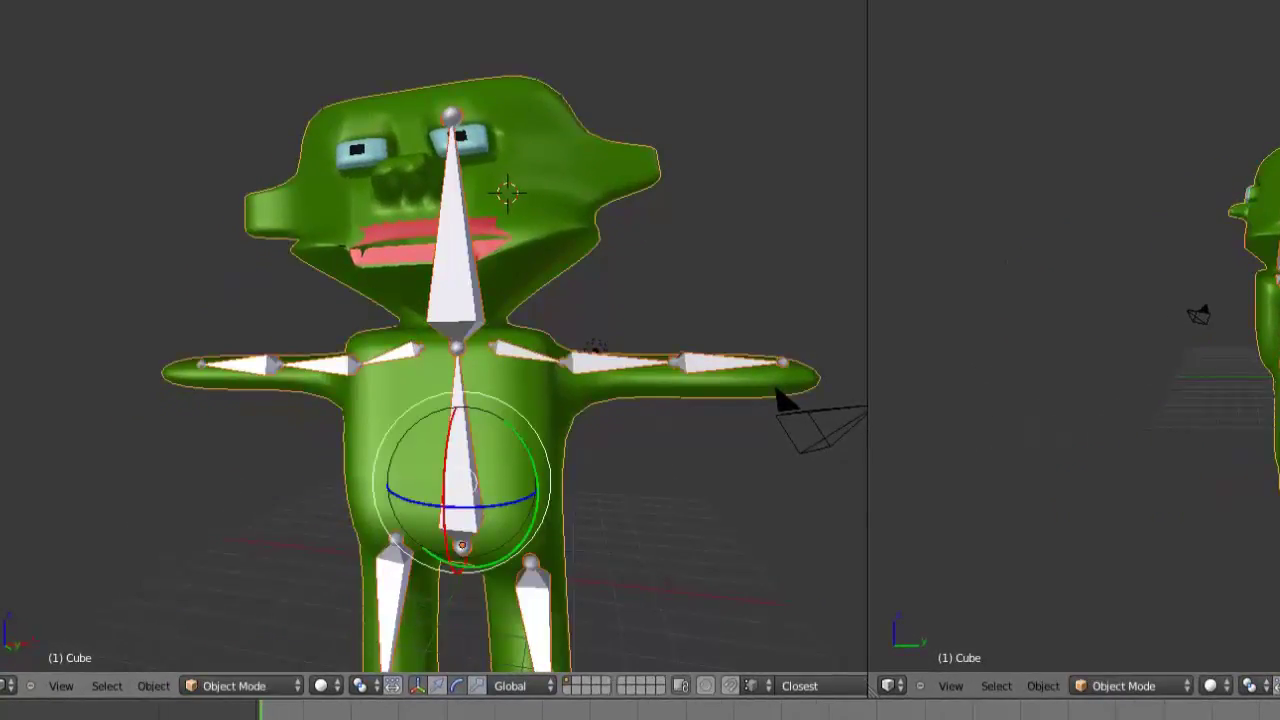
pyautogui.hotkey('ctrl', 'shift', 'z')
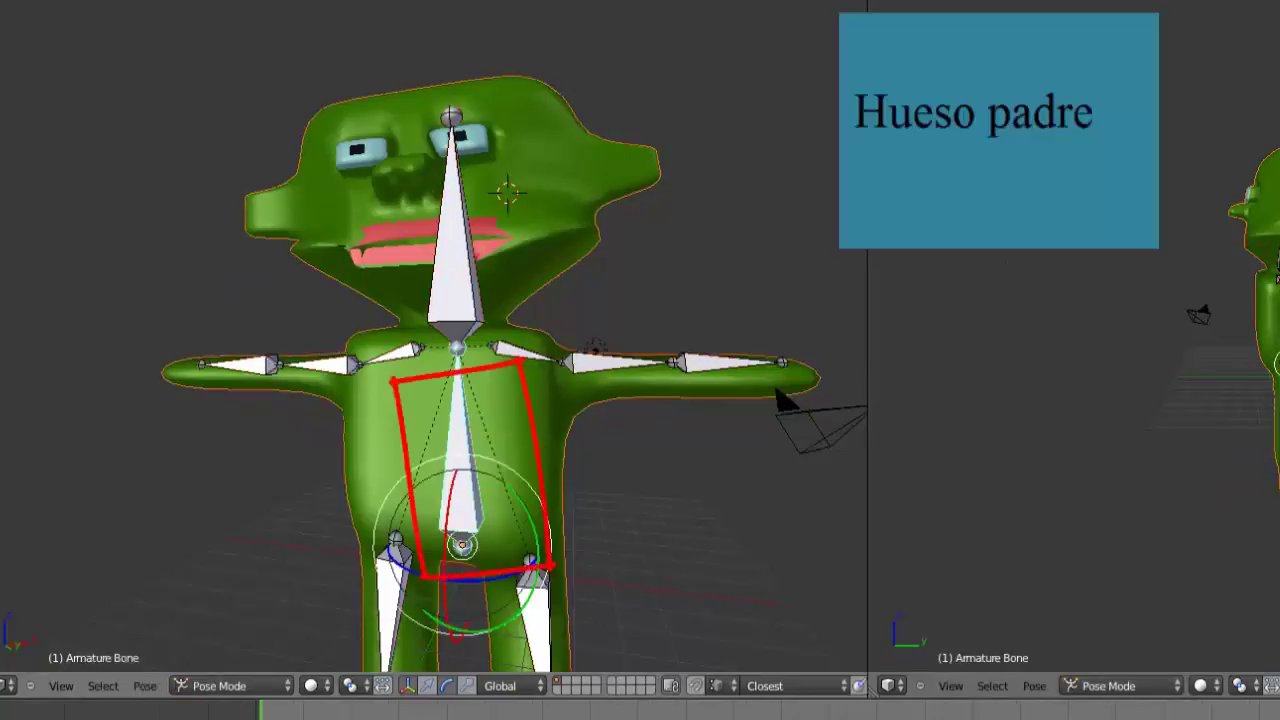
pyautogui.hotkey('ctrl', 'p')
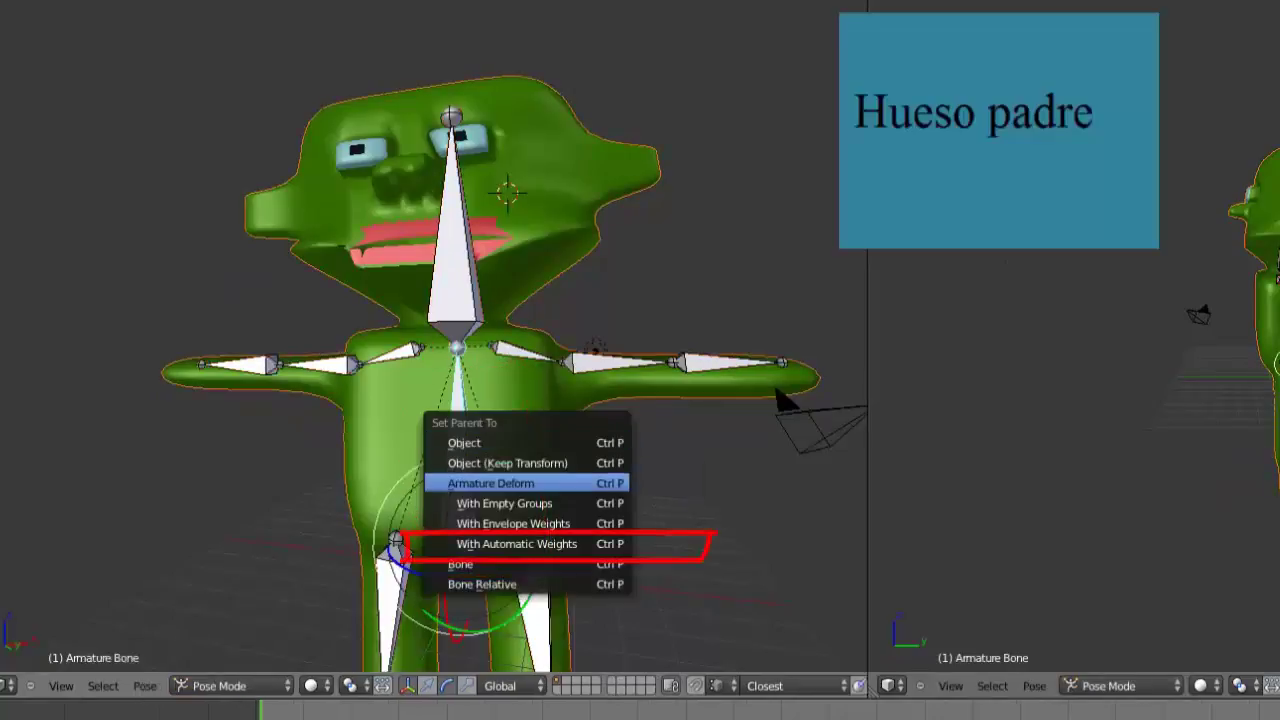
pyautogui.press('Return')
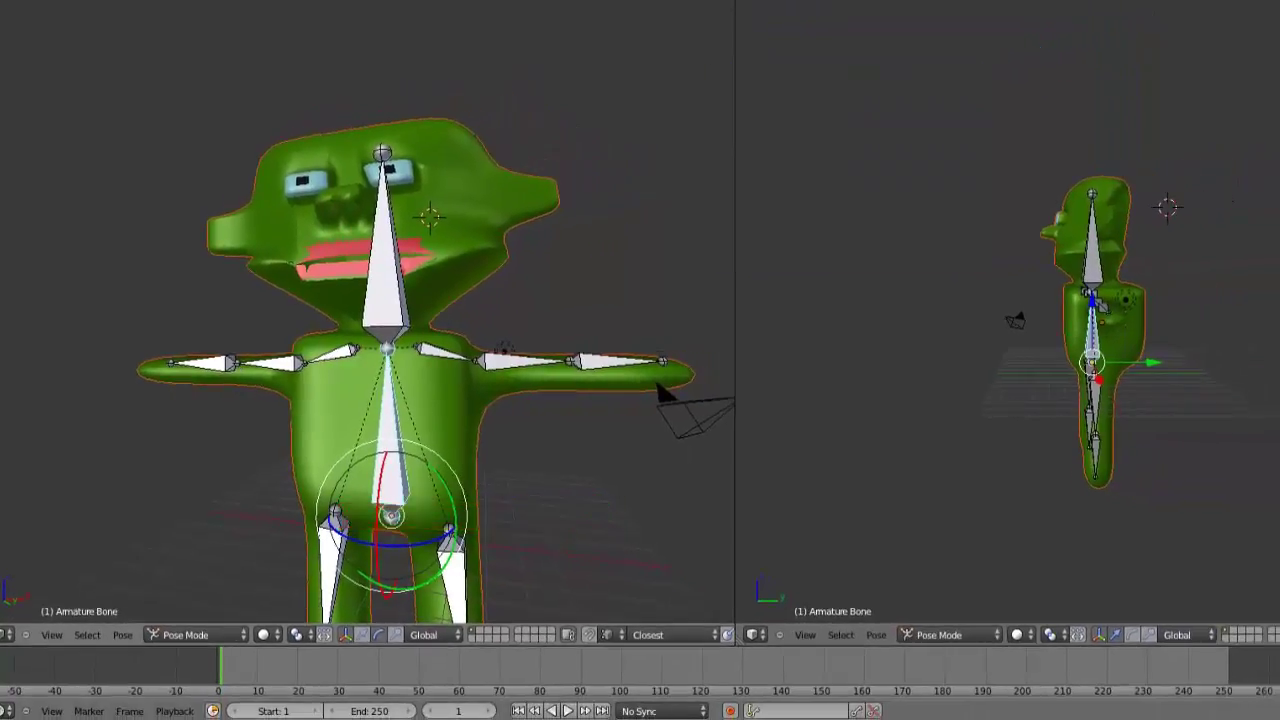
pyautogui.scroll(-2, 367, 310)
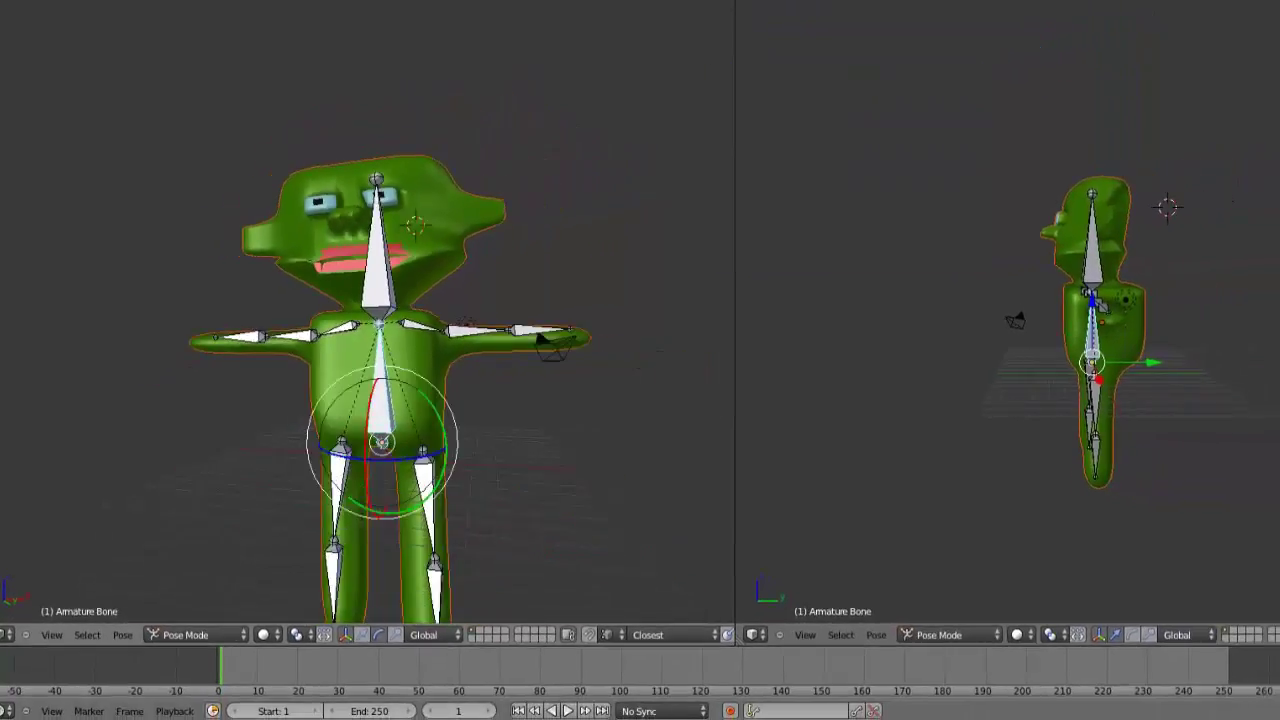
# Swing the left upper-arm bone downward, after trial rotations of the right arm and shoulder
pyautogui.rightClick(520, 330)
pyautogui.press('r')
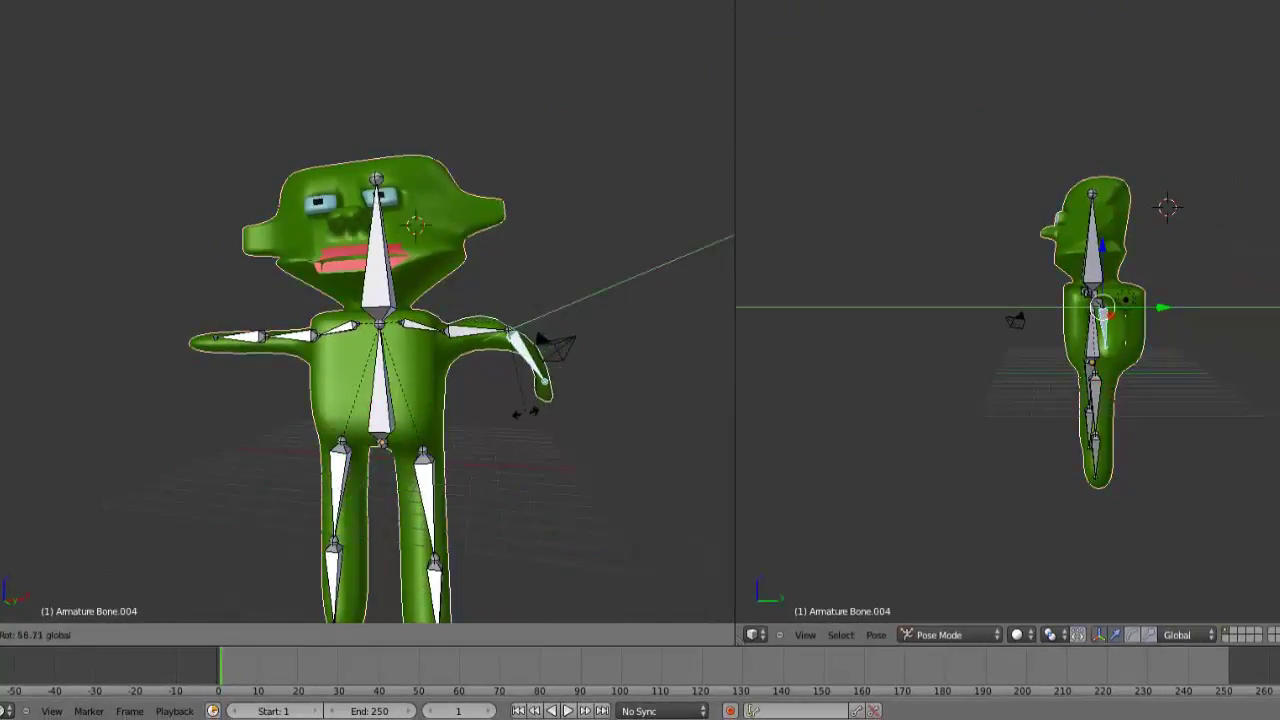
pyautogui.rightClick(545, 340)
pyautogui.moveTo(553, 340); pyautogui.dragTo(500, 323, button='middle')
pyautogui.rightClick(500, 323)
pyautogui.press('r')
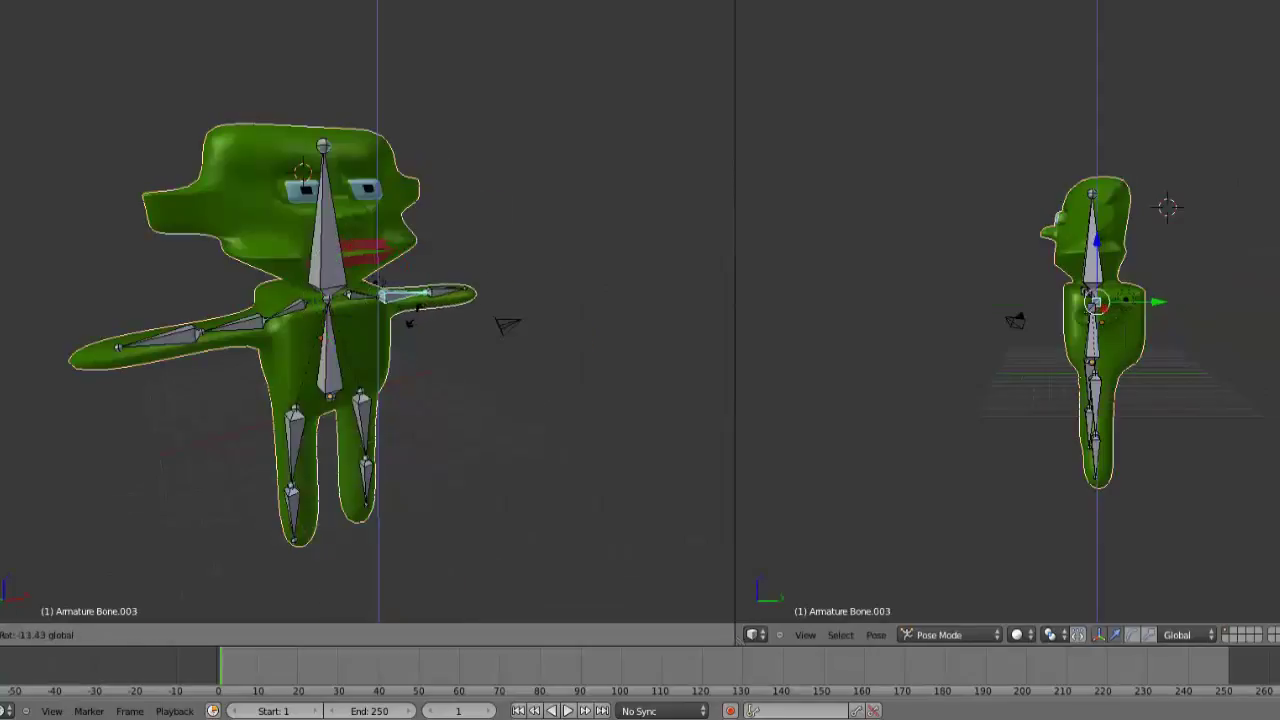
pyautogui.rightClick(507, 323)
pyautogui.rightClick(230, 325)
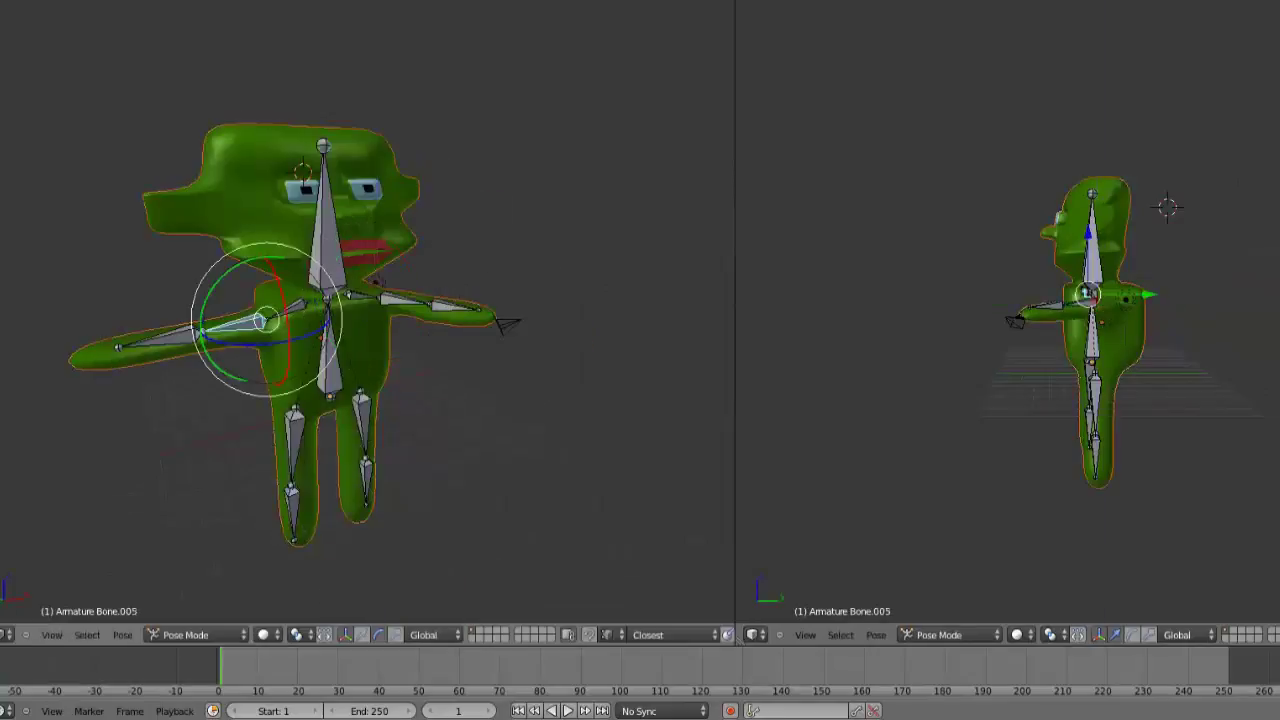
pyautogui.press('r')
pyautogui.press('Return')
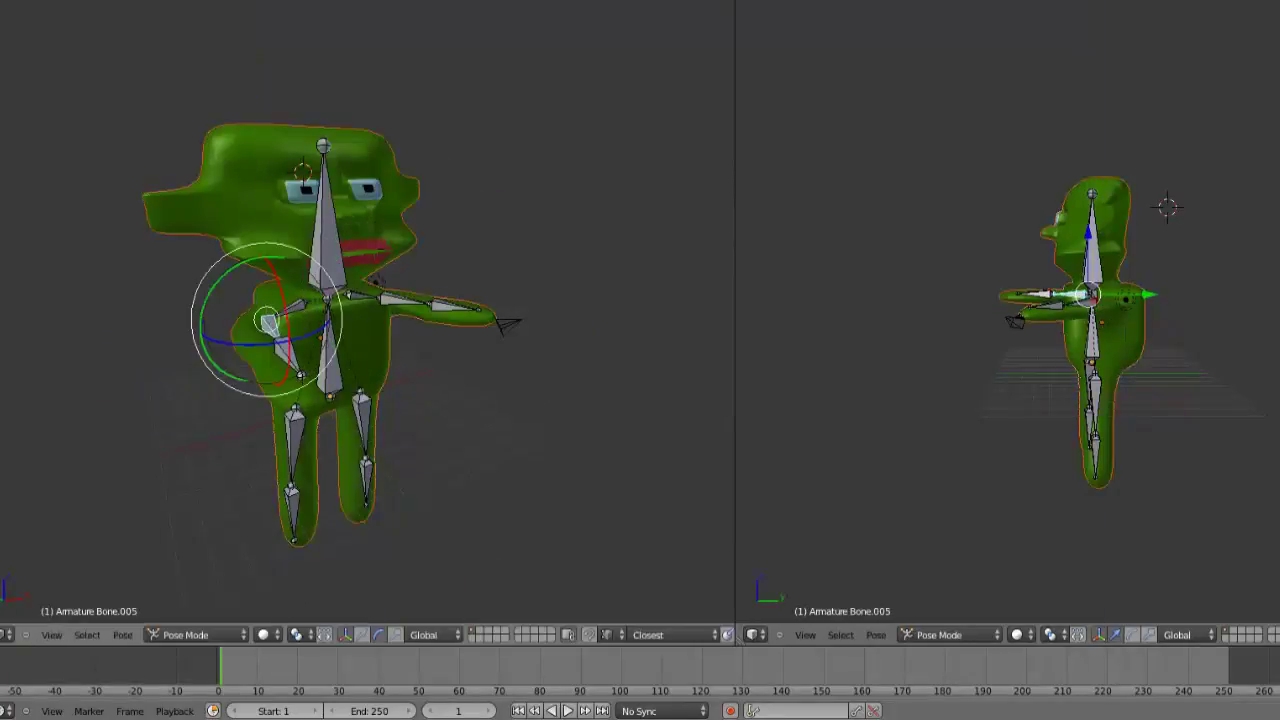
# Lift the upper-leg bone forward around the X axis, leaving the lower leg unbent
pyautogui.moveTo(507, 323); pyautogui.dragTo(340, 330, button='middle')
pyautogui.rightClick(430, 440)
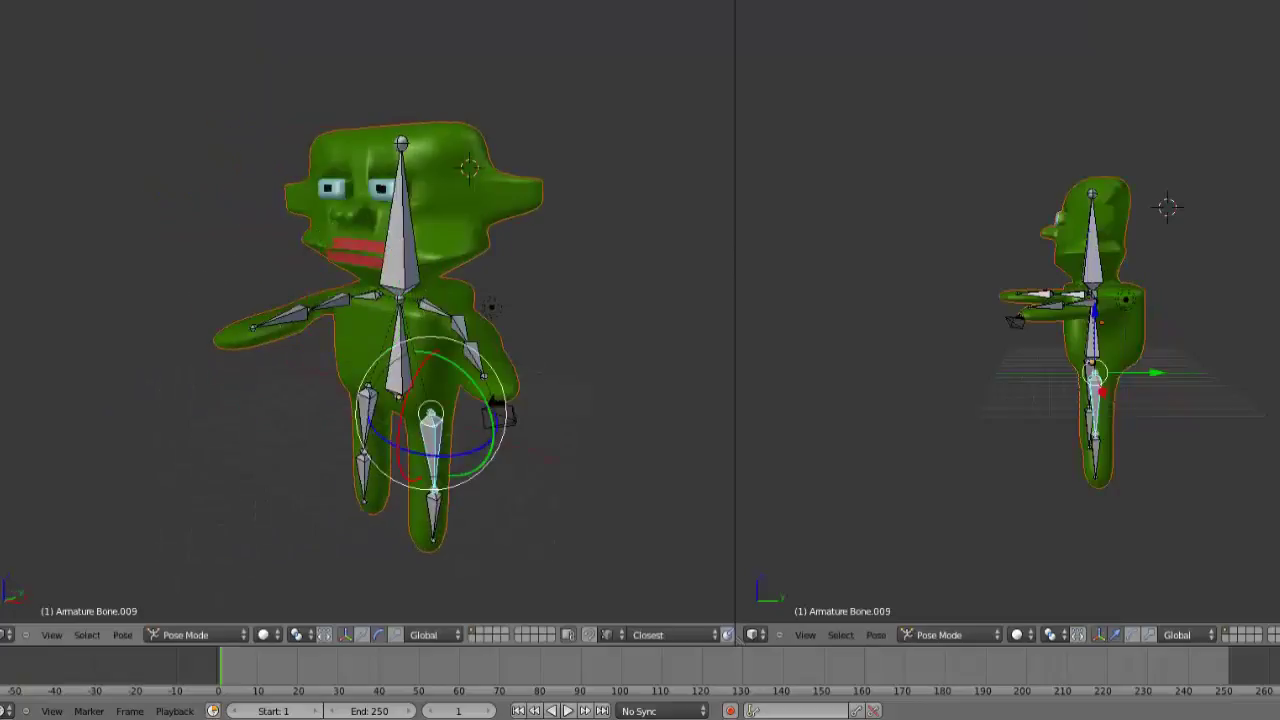
pyautogui.press('r')
pyautogui.press('x')
pyautogui.press('Return')
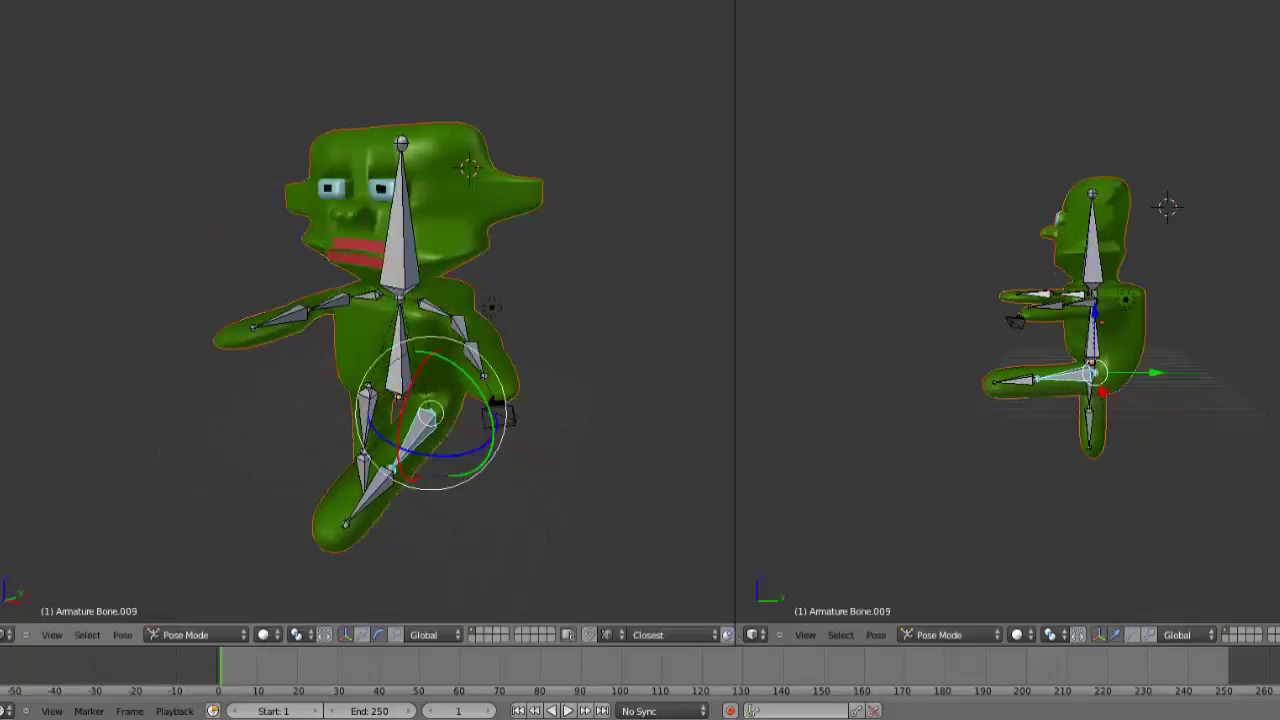
pyautogui.rightClick(365, 450)
pyautogui.press('r')
pyautogui.press('x')
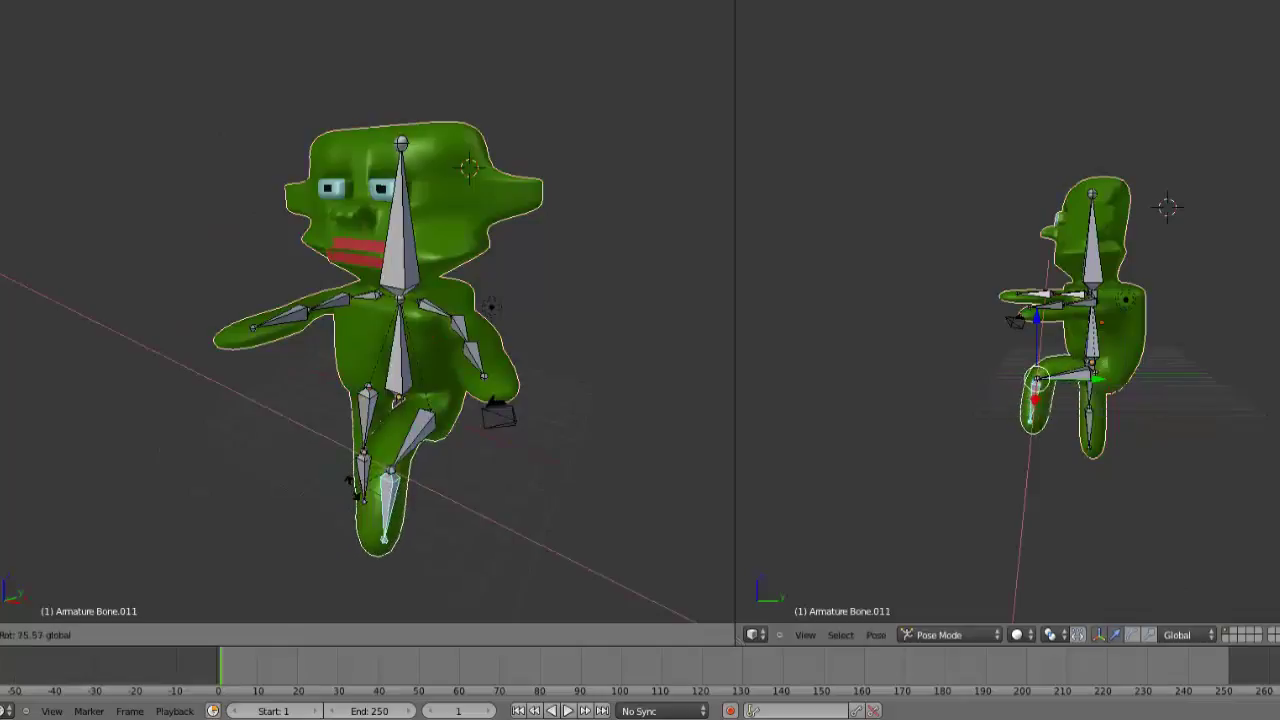
pyautogui.press('Escape')
# Tilt the head bone around the X axis
pyautogui.rightClick(398, 230)
pyautogui.press('r')
pyautogui.press('x')
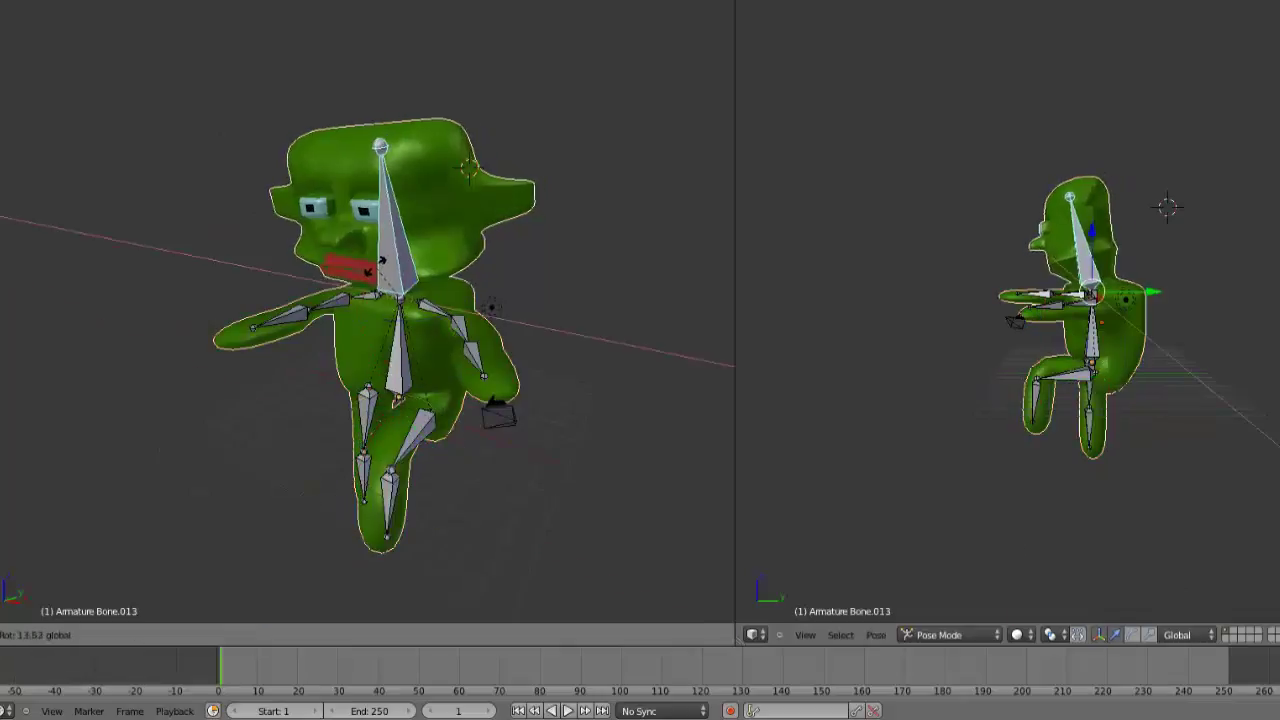
pyautogui.press('Return')
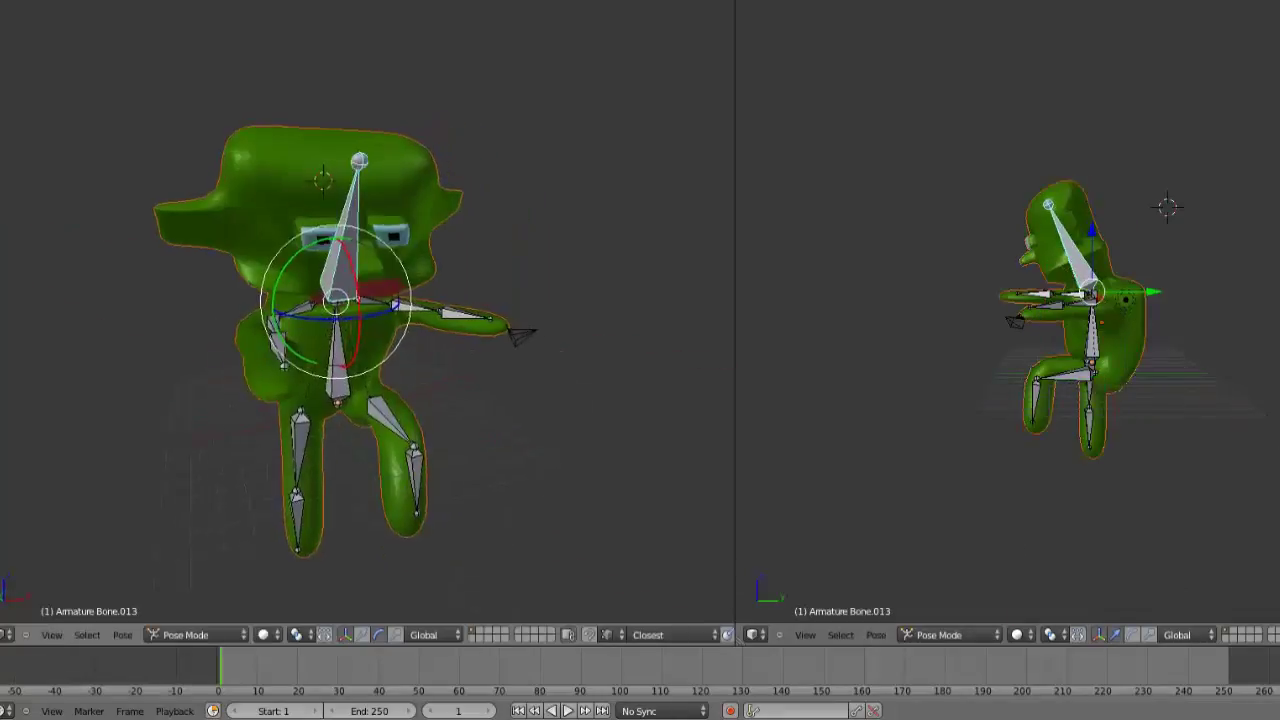